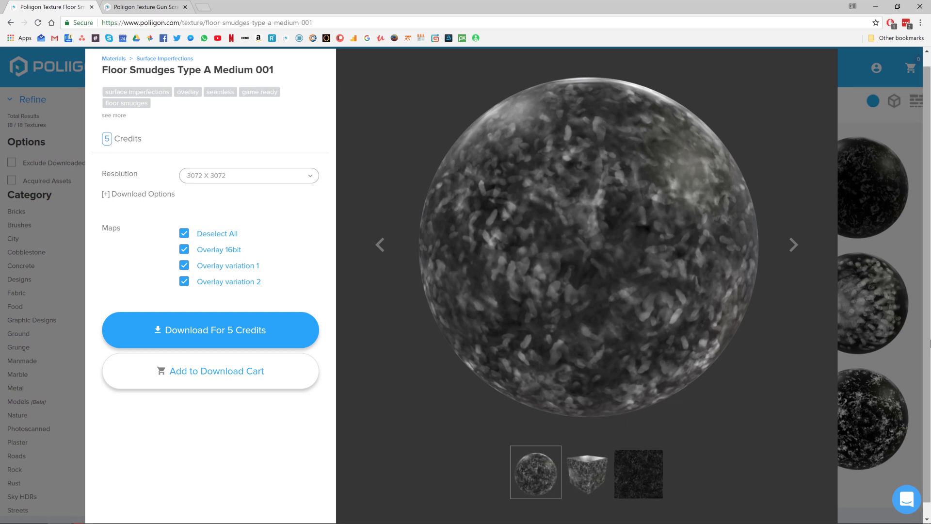
Switch from the Floor Smudges page to the Gun Scratches 003 texture page
click(170, 7)
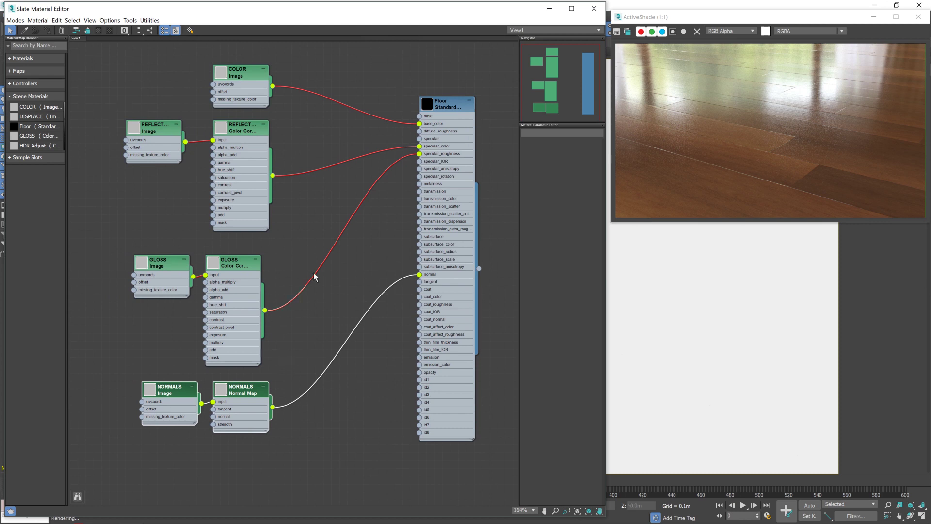
Clone the current ActiveShade floor render and place the copy below the live render
drag(721, 20, 723, 17)
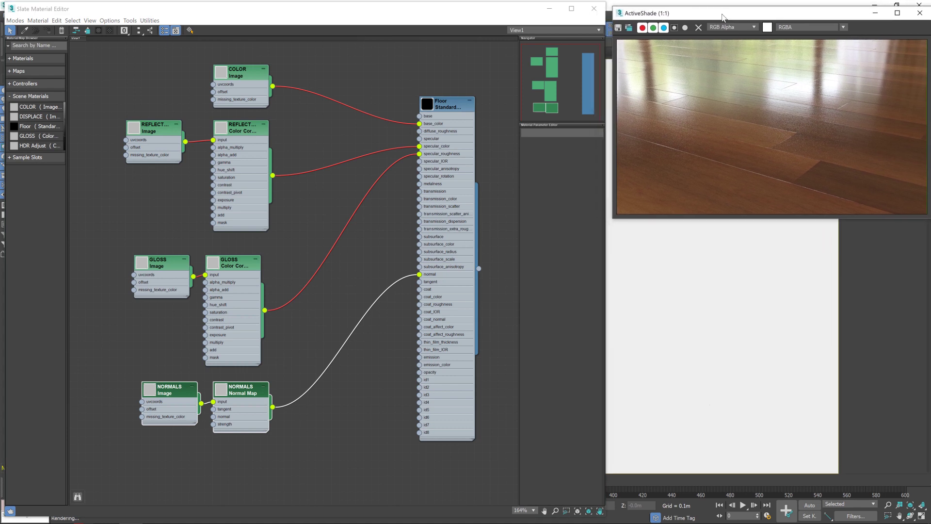
click(628, 29)
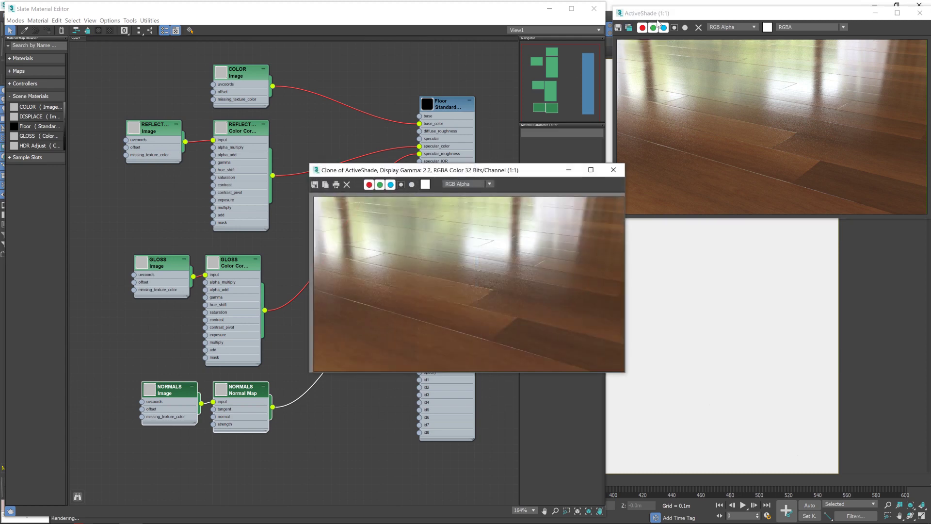
mouse_move(469, 170)
mouse_down()
mouse_move(685, 214)
mouse_move(783, 245)
mouse_move(768, 245)
mouse_up()
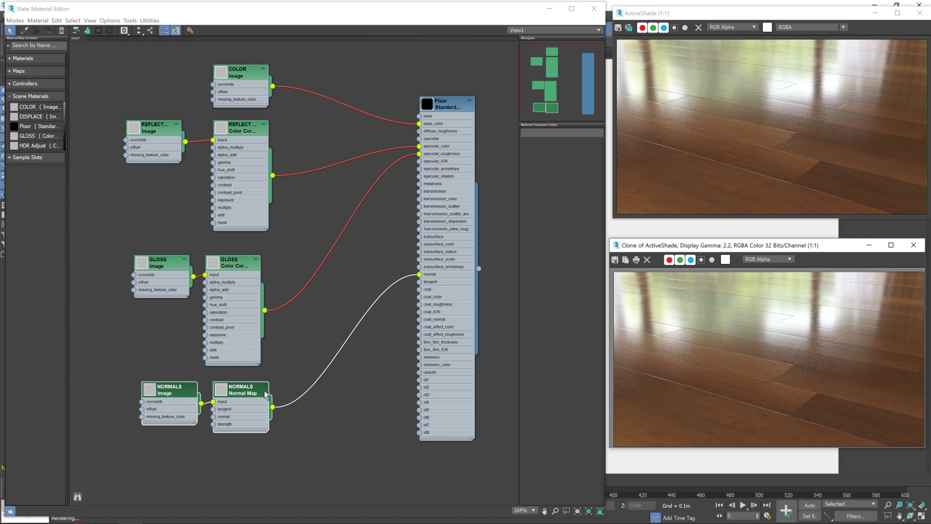
Shift the GLOSS Image and Color Correct nodes left and move both NORMALS nodes to the bottom left
scroll(233, 394, down, 1)
drag(252, 395, 269, 519)
scroll(441, 214, up, 3)
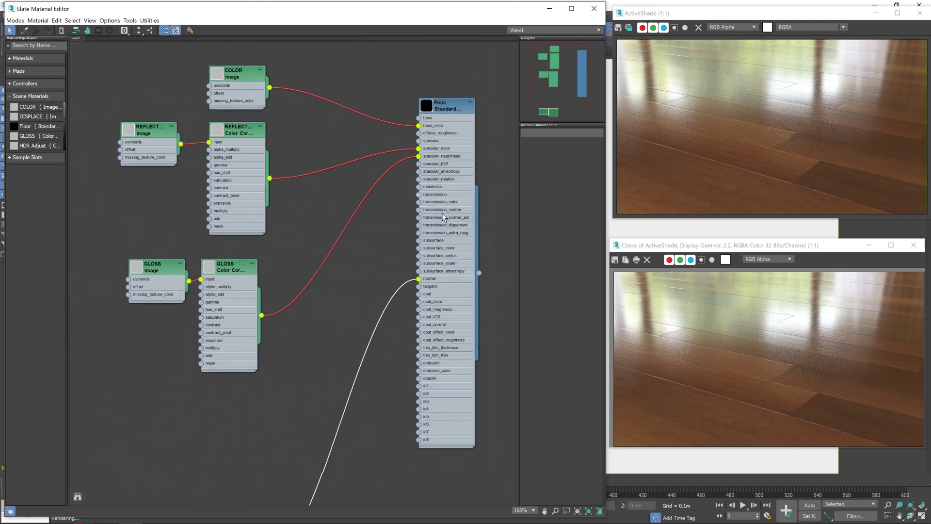
scroll(346, 303, down, 3)
middle_drag(344, 225, 320, 143)
drag(167, 198, 129, 196)
drag(226, 191, 133, 191)
drag(194, 190, 187, 182)
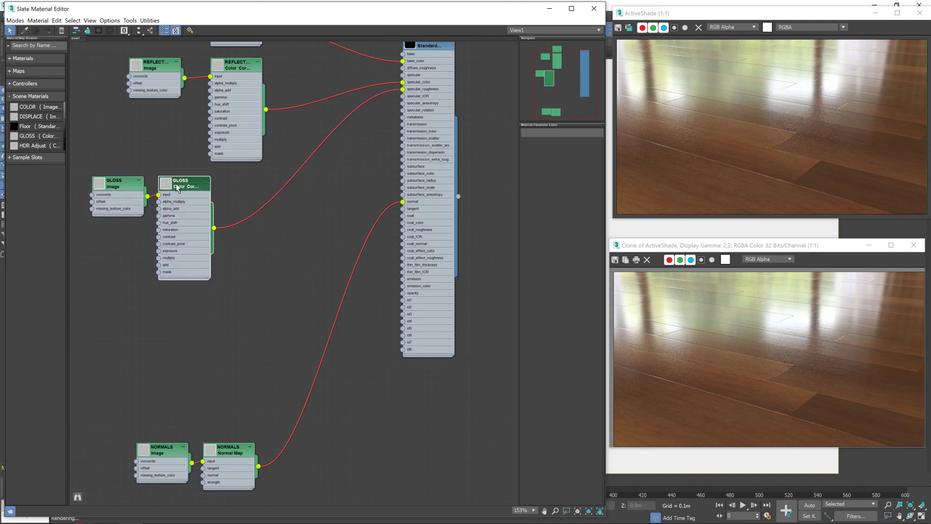
drag(118, 412, 262, 500)
drag(238, 449, 193, 493)
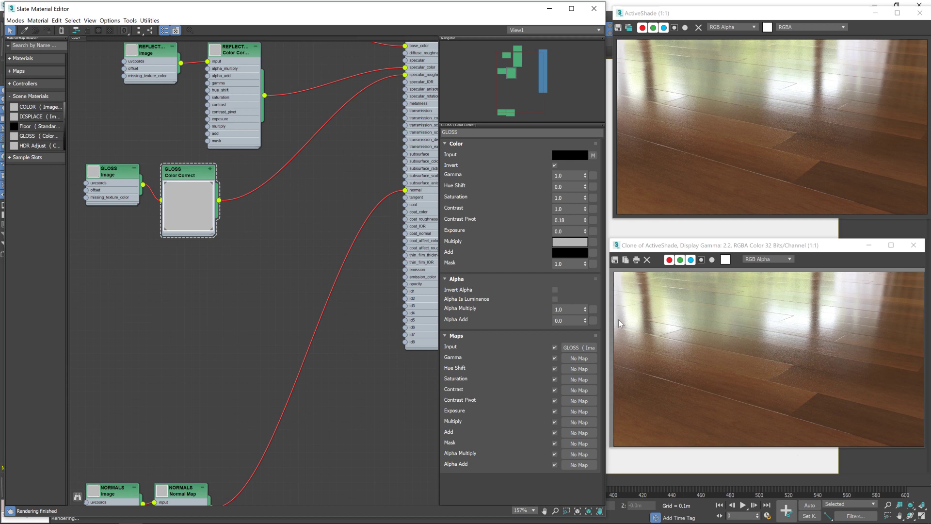
Add an Arnold Image texture node to the node view
right_click(90, 288)
mouse_move(135, 305)
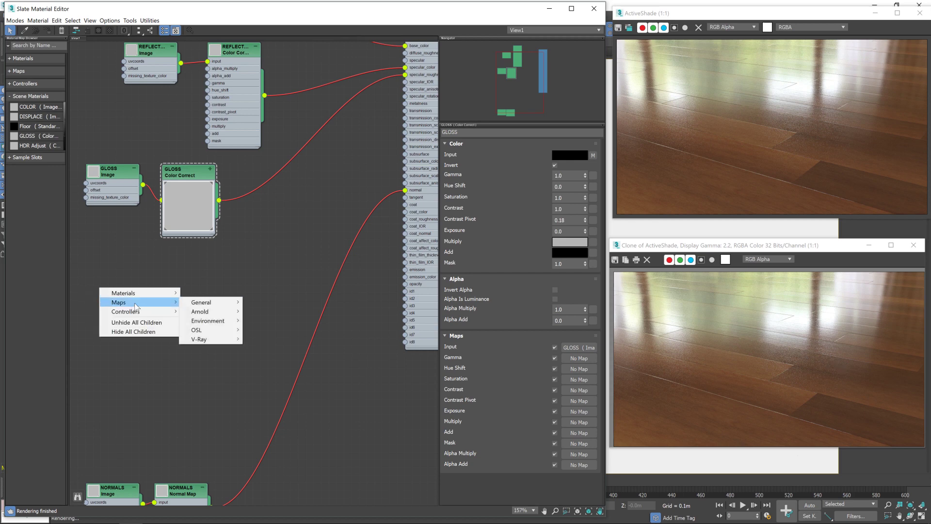
mouse_move(230, 314)
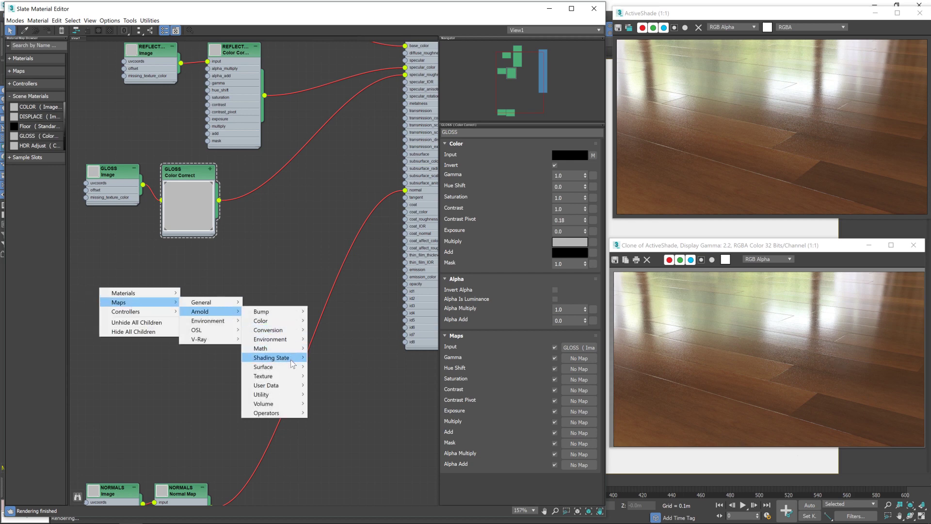
mouse_move(294, 377)
click(335, 395)
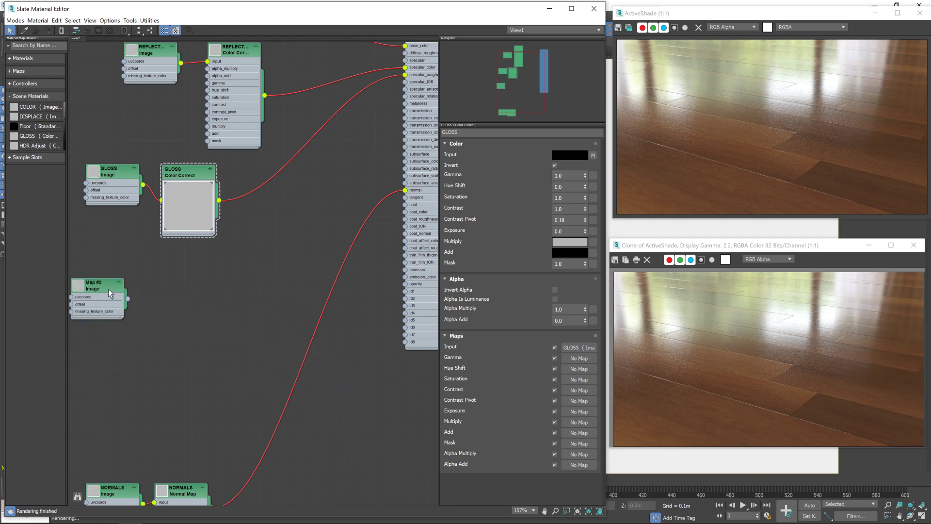
drag(110, 292, 133, 276)
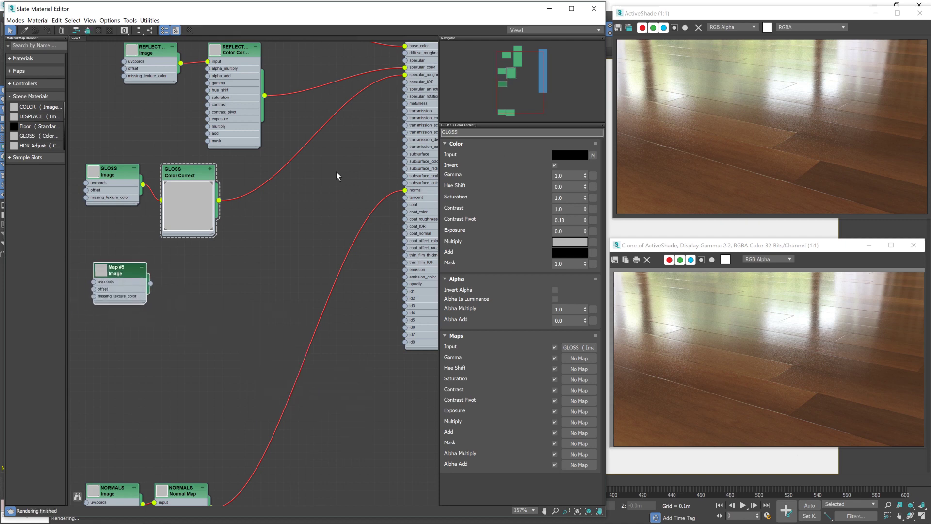
Rename the new Image node to SMUDGES
double_click(117, 276)
click(484, 133)
text(SMUDGES)
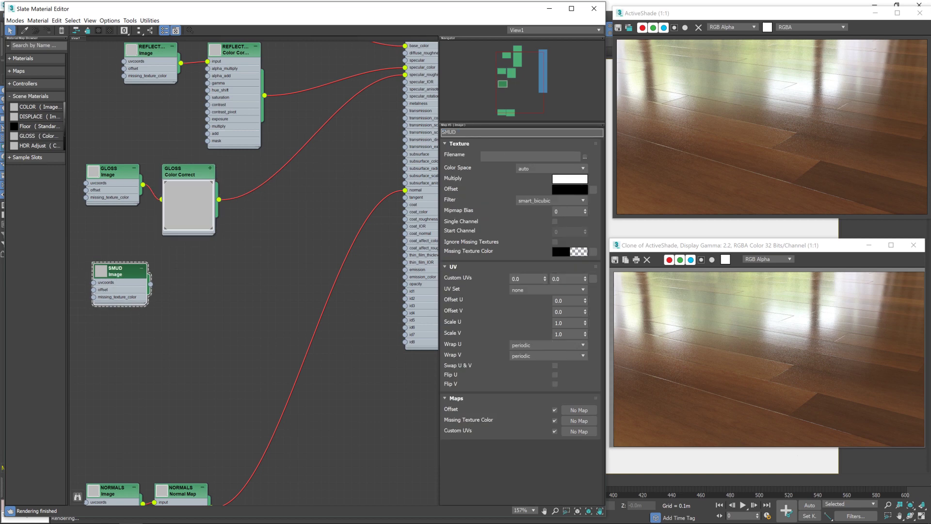
click(541, 148)
Load FloorSmudgesTypeAMedium001_OVERLAY16_4K.tif into SMUDGES with Color Space set to linear
click(585, 158)
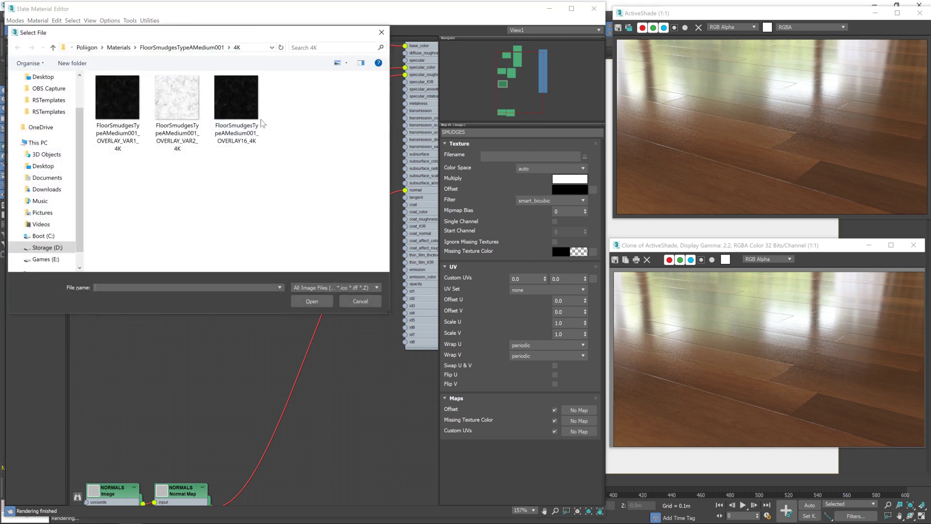
click(246, 83)
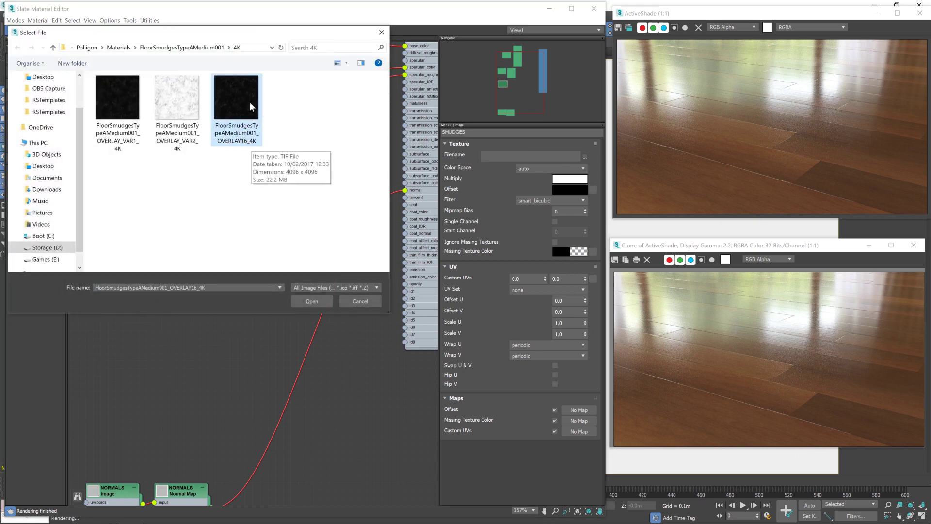
click(312, 302)
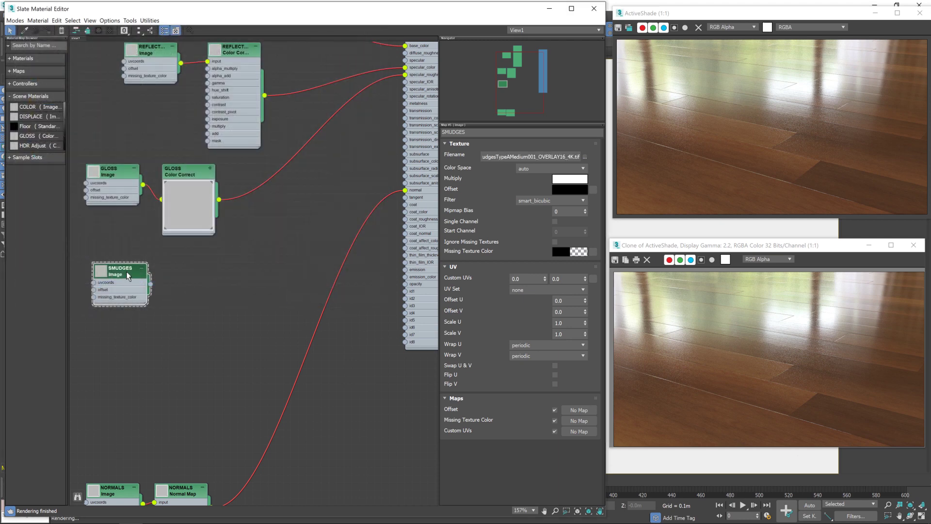
click(543, 169)
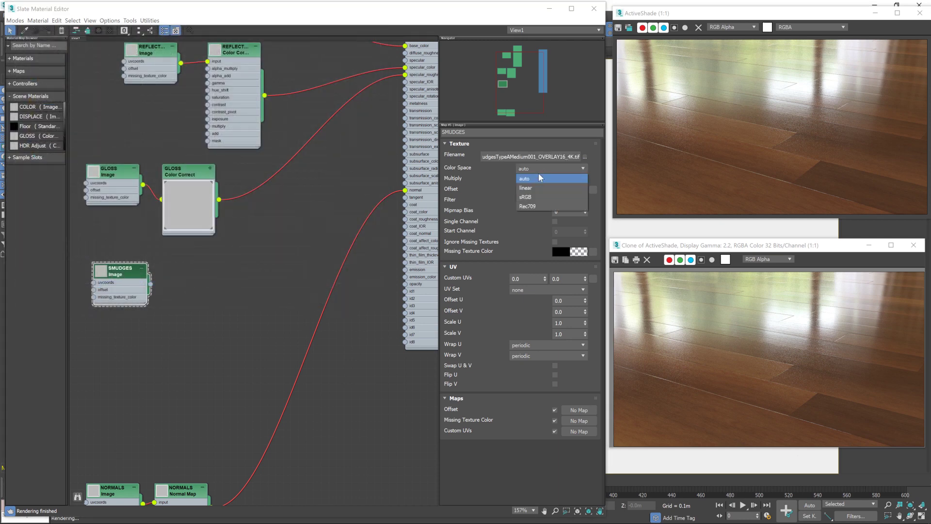
click(549, 187)
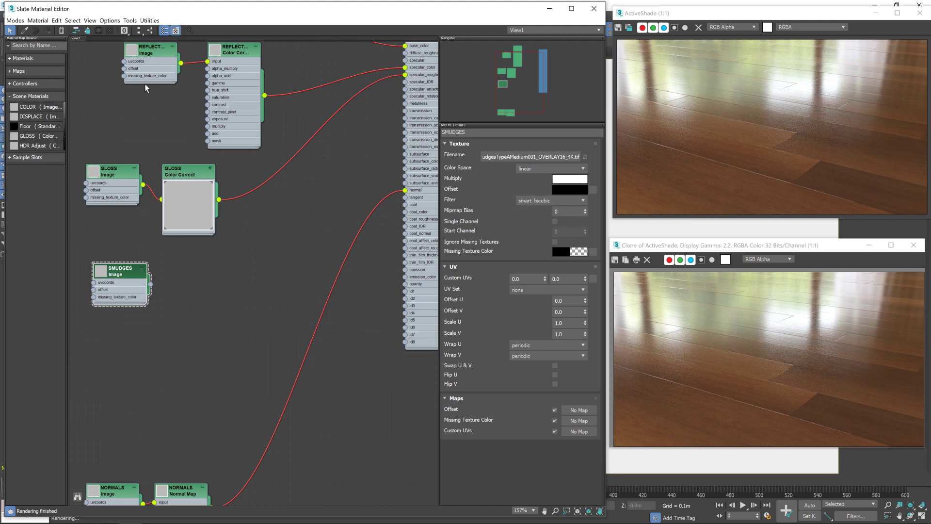
click(112, 171)
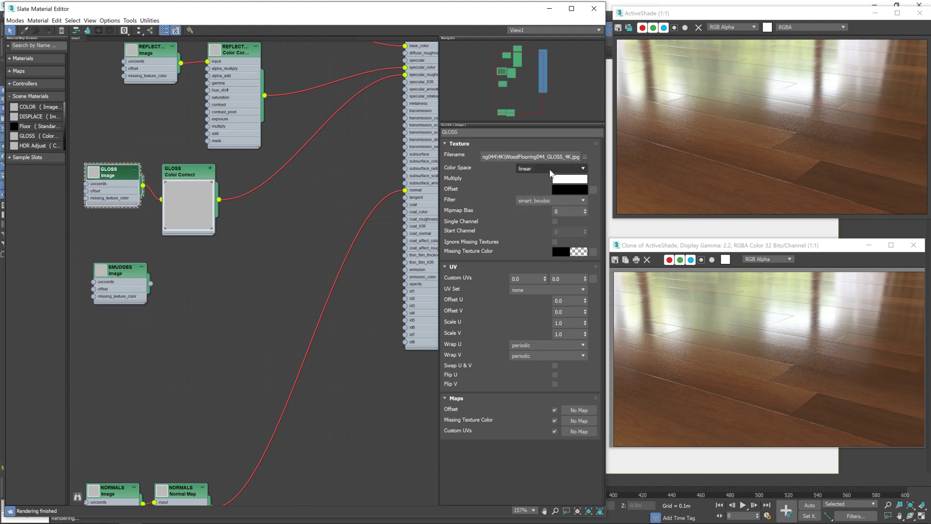
middle_drag(206, 129, 214, 205)
click(160, 126)
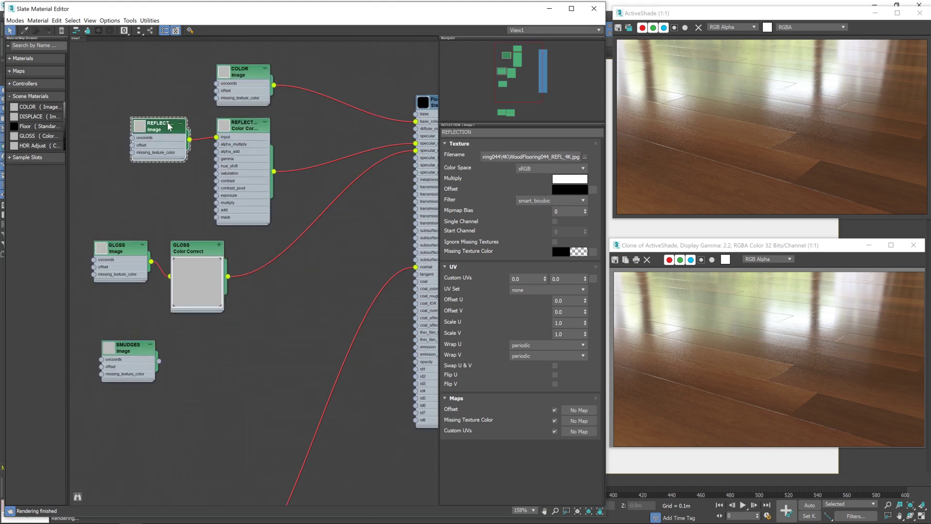
click(254, 81)
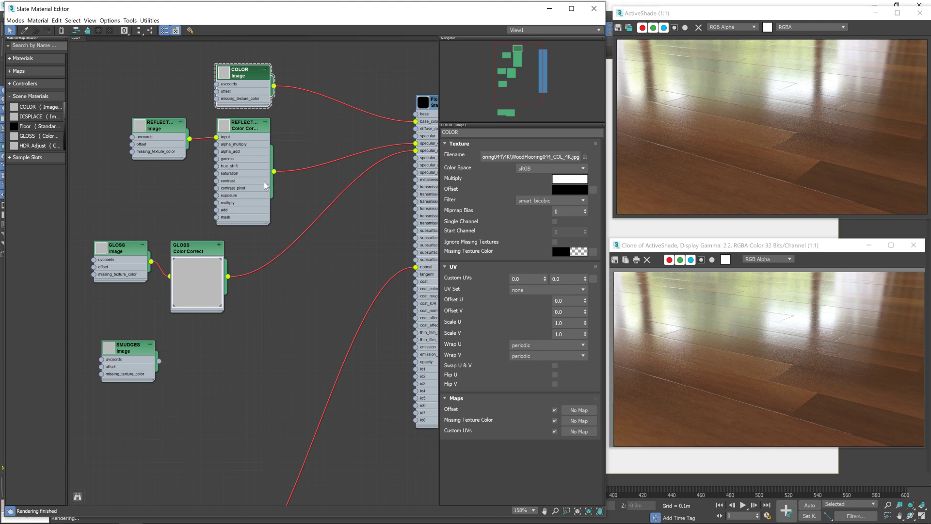
click(141, 346)
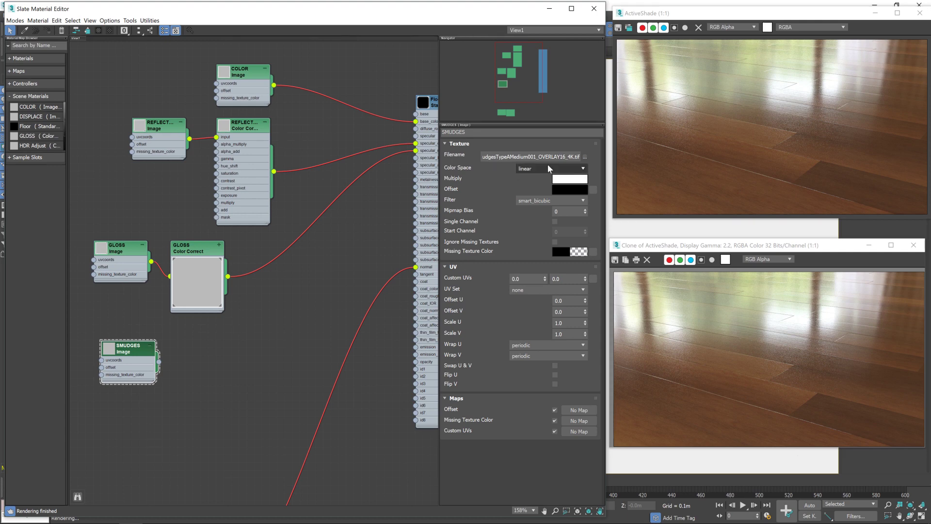
Add an Arnold Color Correct node (Map #6) to the node view
right_click(201, 331)
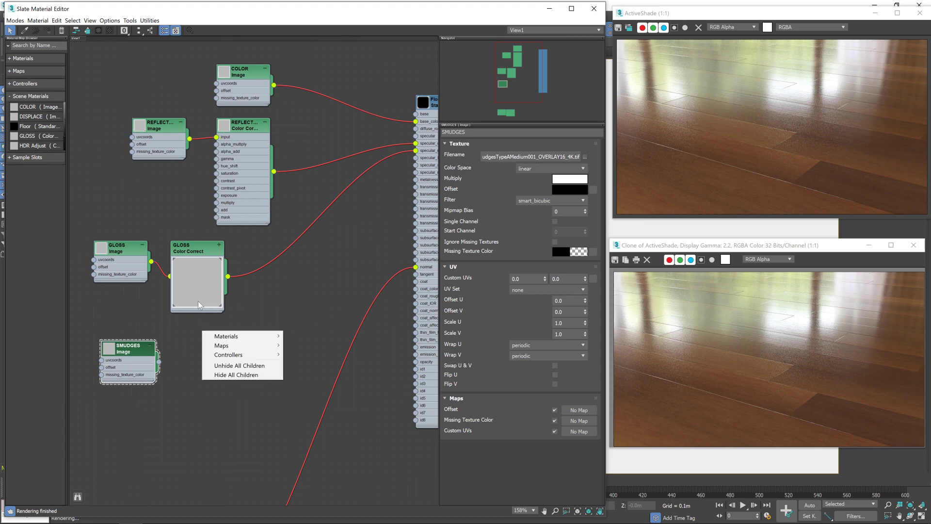
mouse_move(230, 345)
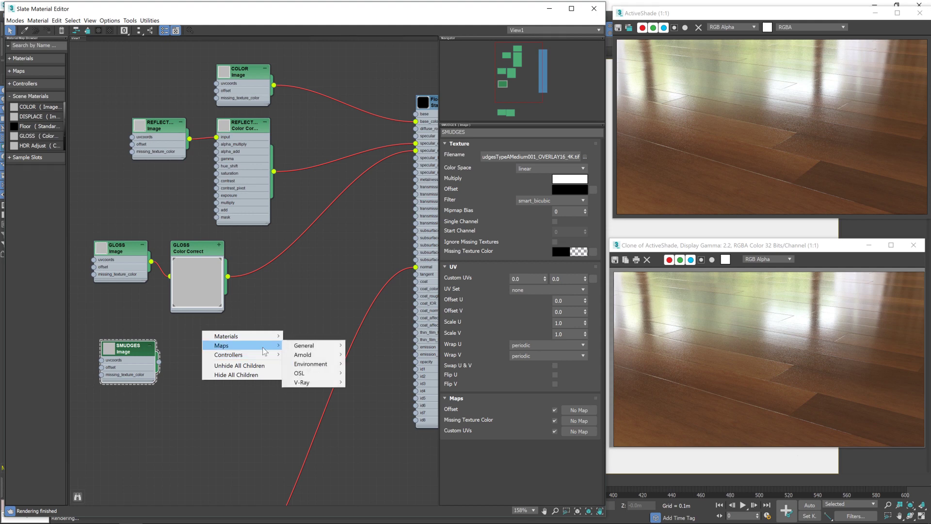
mouse_move(324, 357)
mouse_move(388, 359)
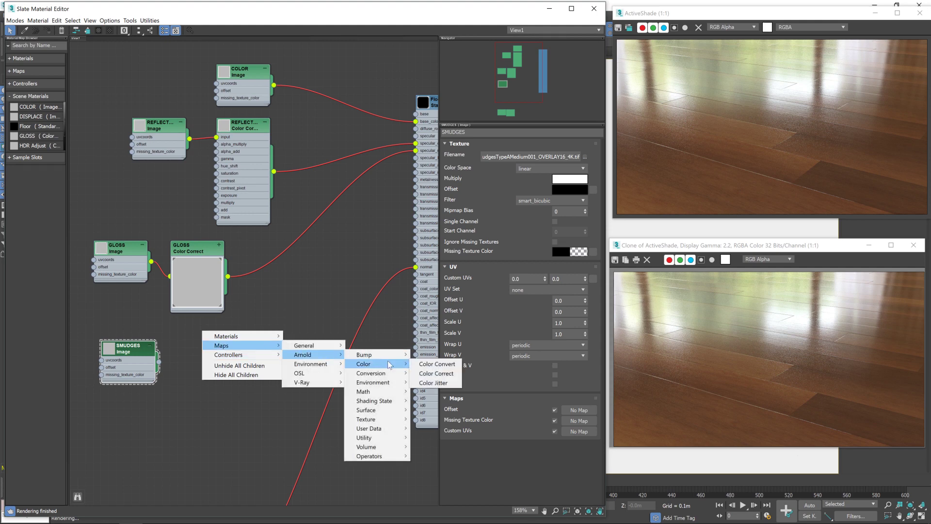
click(443, 375)
mouse_move(213, 333)
mouse_down()
mouse_move(232, 334)
mouse_move(206, 335)
mouse_up()
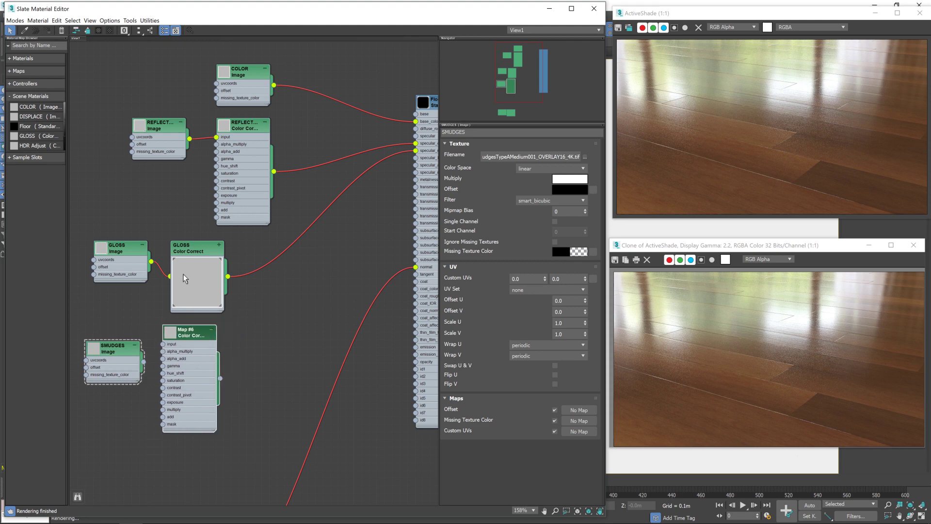
Collapse the GLOSS Color Correct preview and place Map #6 below it
double_click(200, 272)
click(215, 246)
mouse_move(189, 331)
mouse_down()
mouse_move(199, 361)
mouse_move(171, 382)
mouse_move(170, 374)
mouse_up()
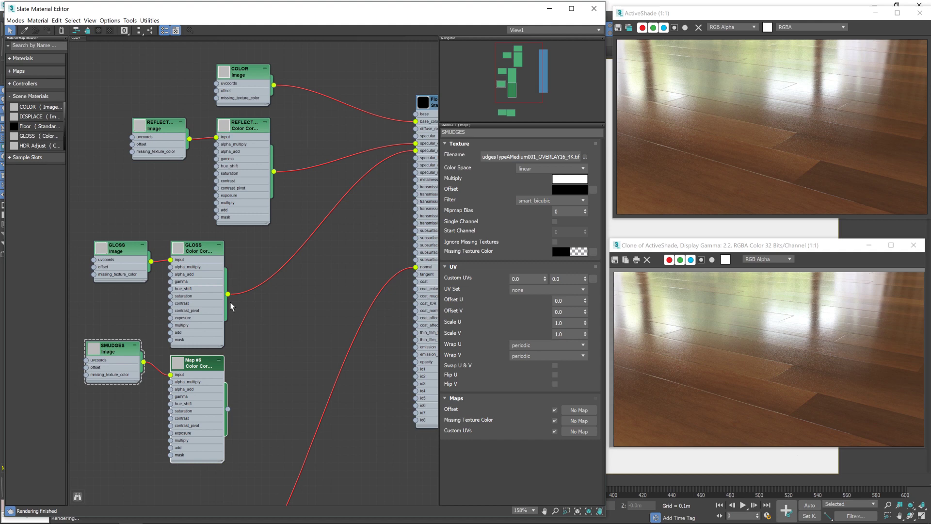
right_click(260, 306)
Add an Arnold Math Add node (Map #7) beside the colour corrections
mouse_move(321, 328)
mouse_move(368, 320)
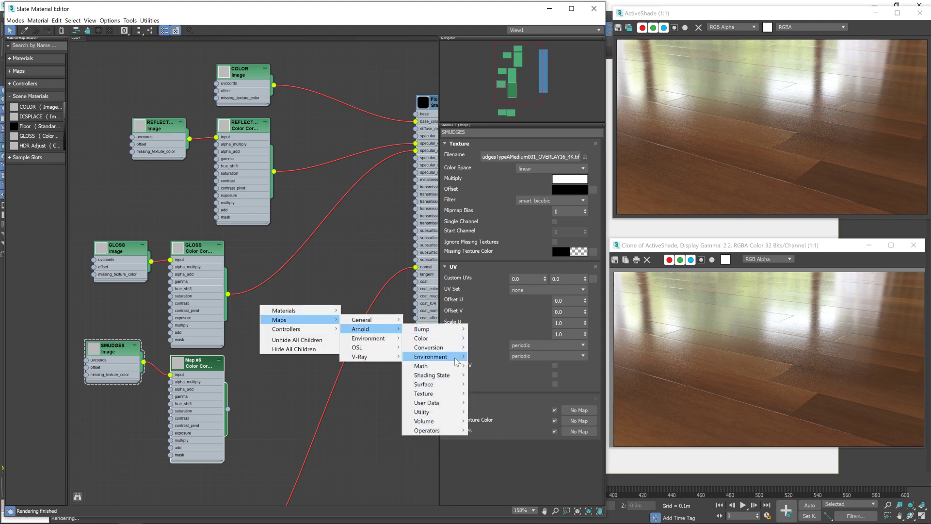
mouse_move(458, 370)
click(497, 110)
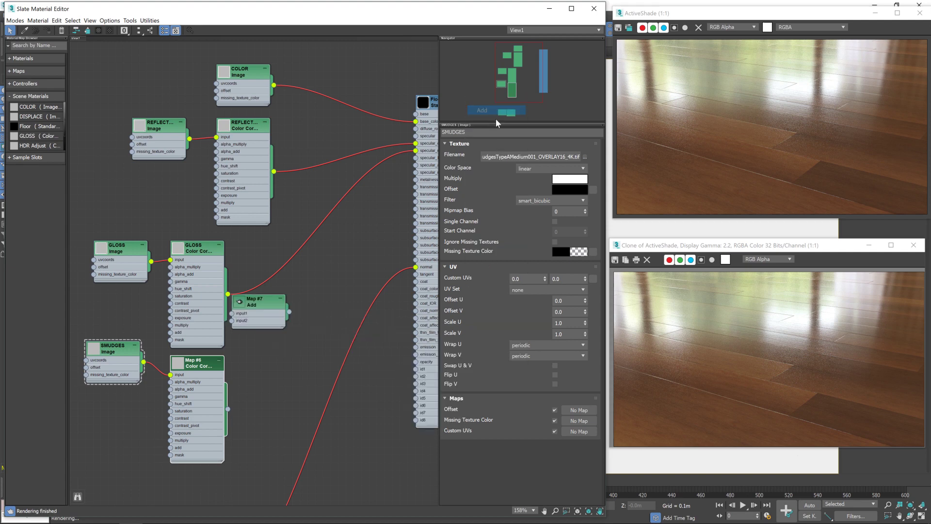
drag(249, 315, 310, 315)
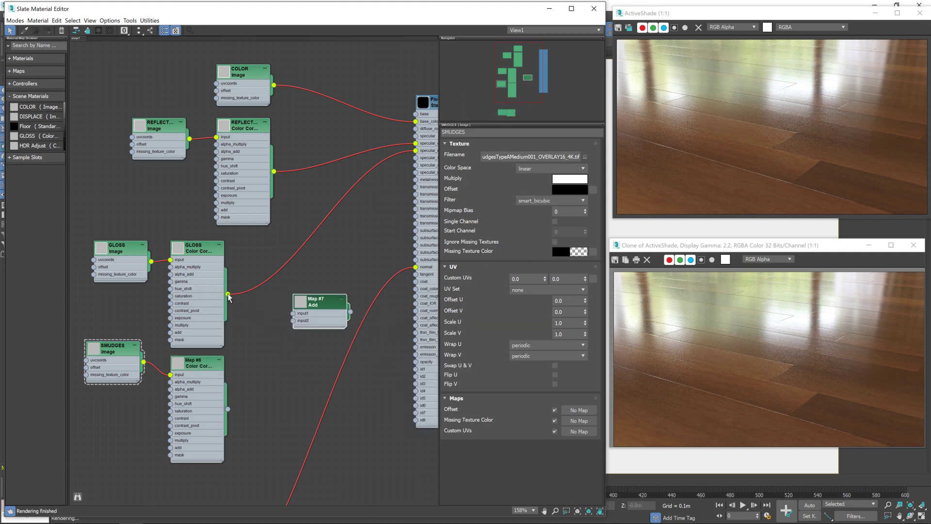
Wire GLOSS Color Correct to input1, Map #6 to input2, and Add into Floor's specular_roughness
drag(228, 294, 293, 313)
drag(294, 329, 298, 307)
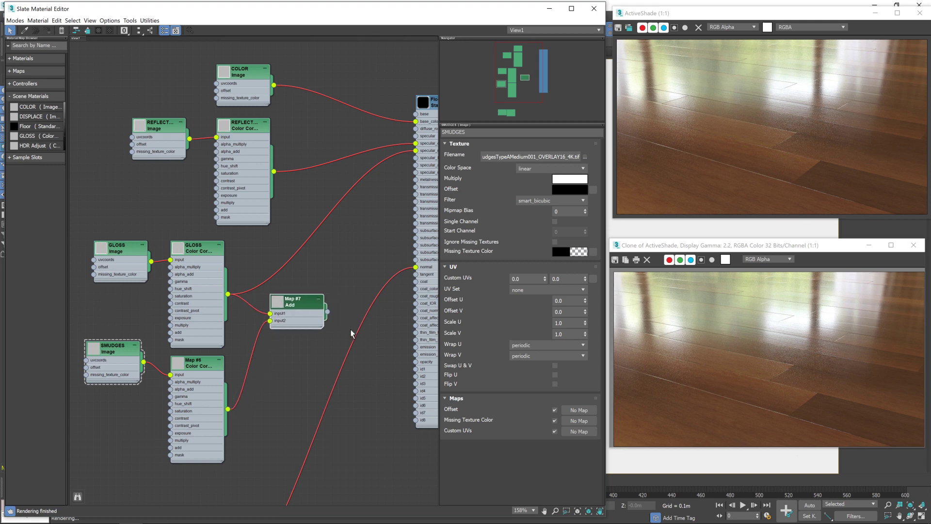
scroll(353, 326, down, 2)
middle_drag(349, 305, 240, 307)
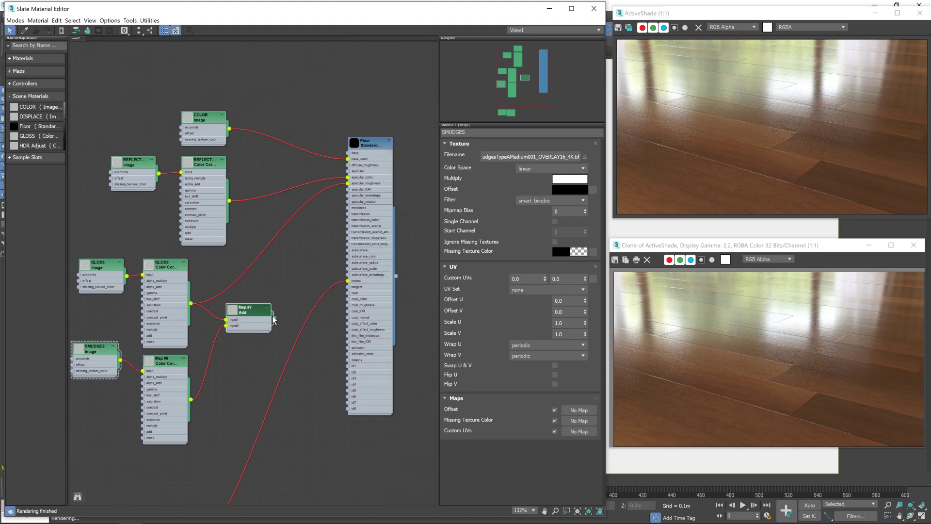
drag(274, 320, 349, 184)
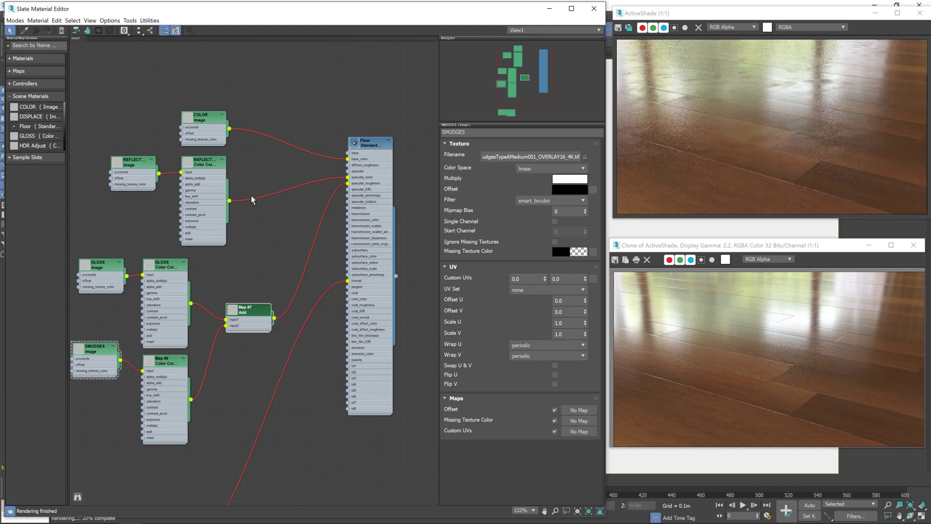
Create a new Arnold Standard Surface material, Material #2, to the right of the graph
middle_drag(397, 235, 283, 163)
right_click(316, 197)
mouse_move(381, 203)
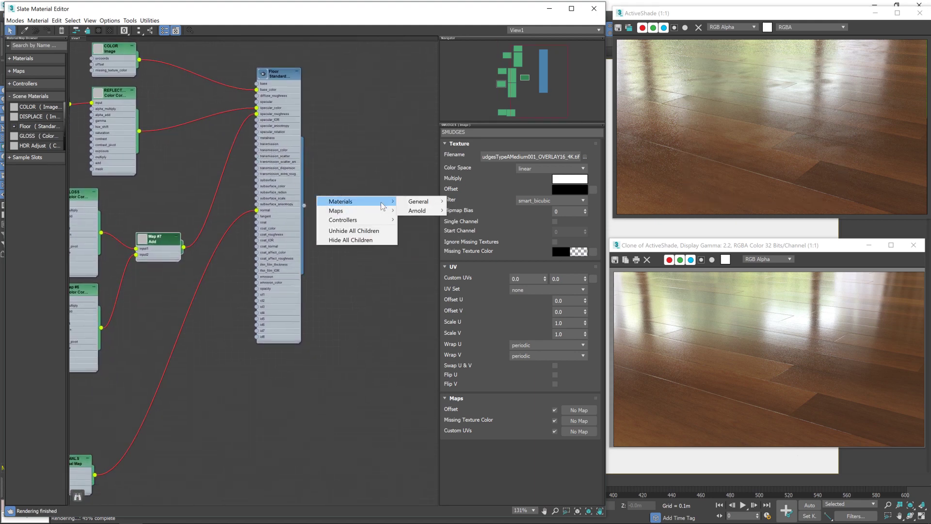
mouse_move(442, 223)
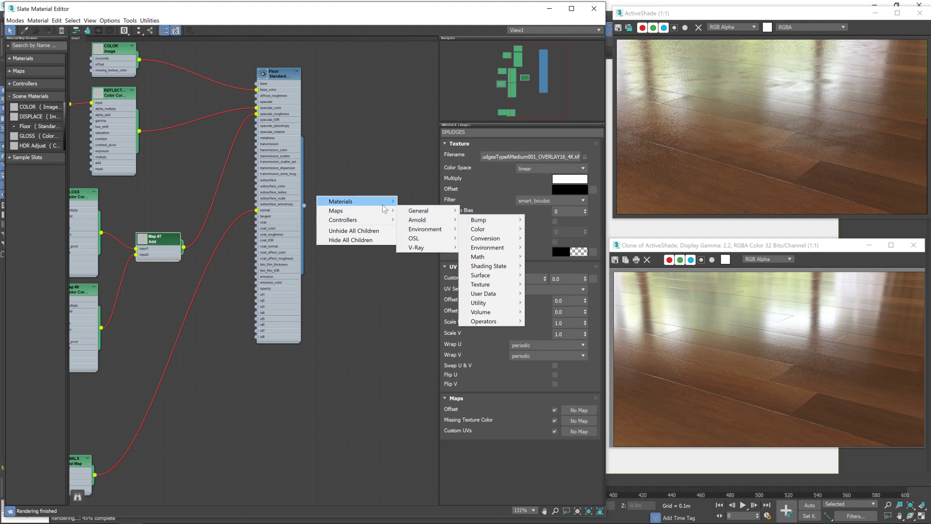
mouse_move(482, 238)
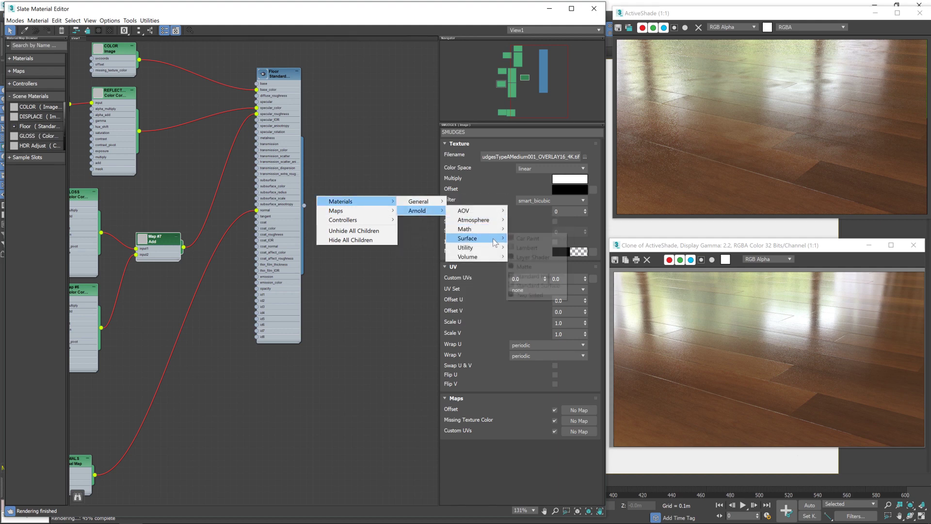
click(537, 285)
drag(318, 200, 383, 201)
Set Material #2's Base Color and Specular weights to 0
double_click(383, 202)
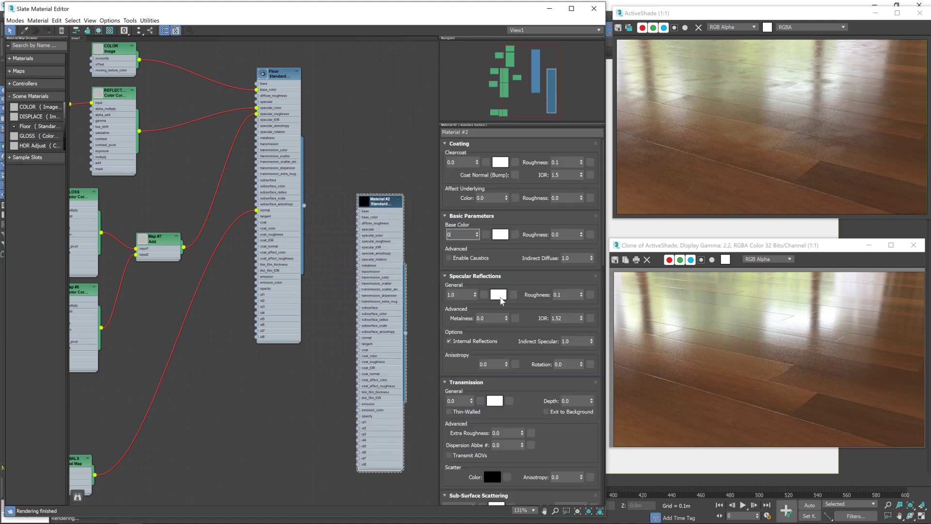
text(0)
double_click(461, 294)
text(0)
key(Return)
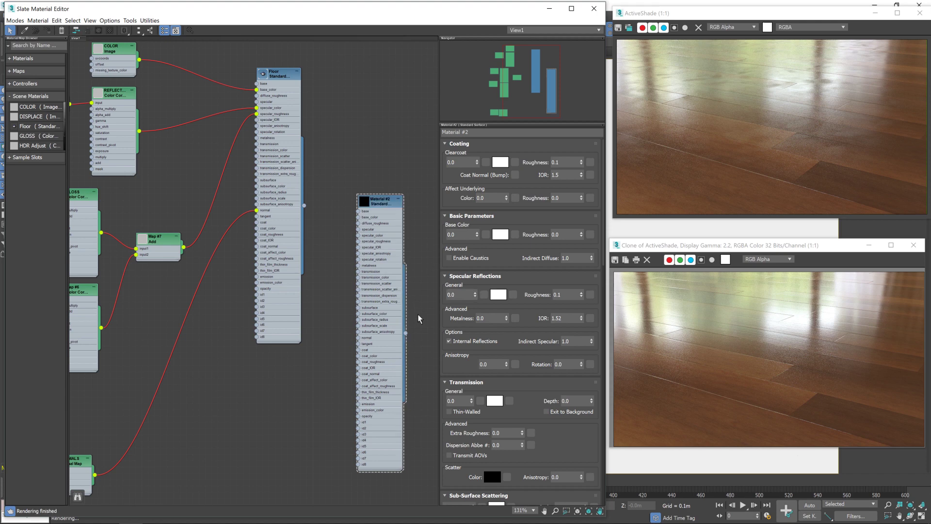
Assign Material #2 to the floor
drag(106, 15, 157, 20)
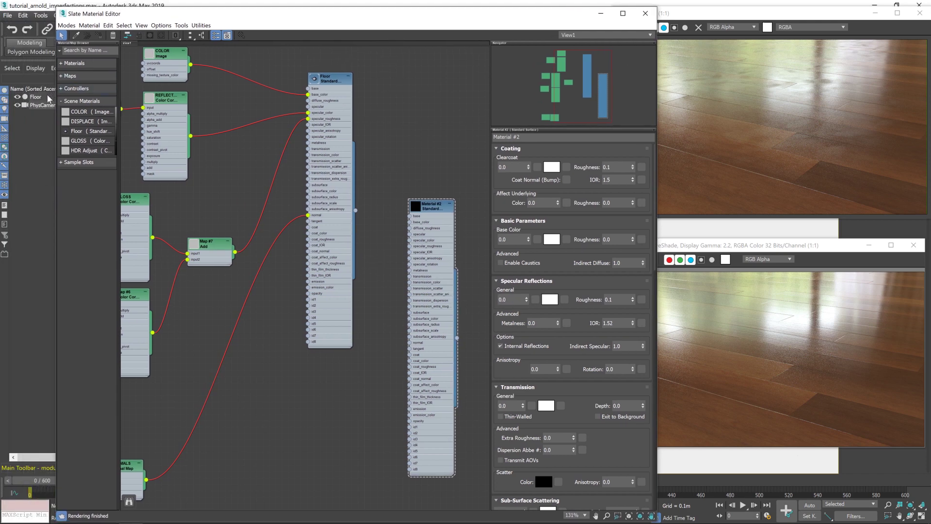
right_click(433, 208)
click(465, 218)
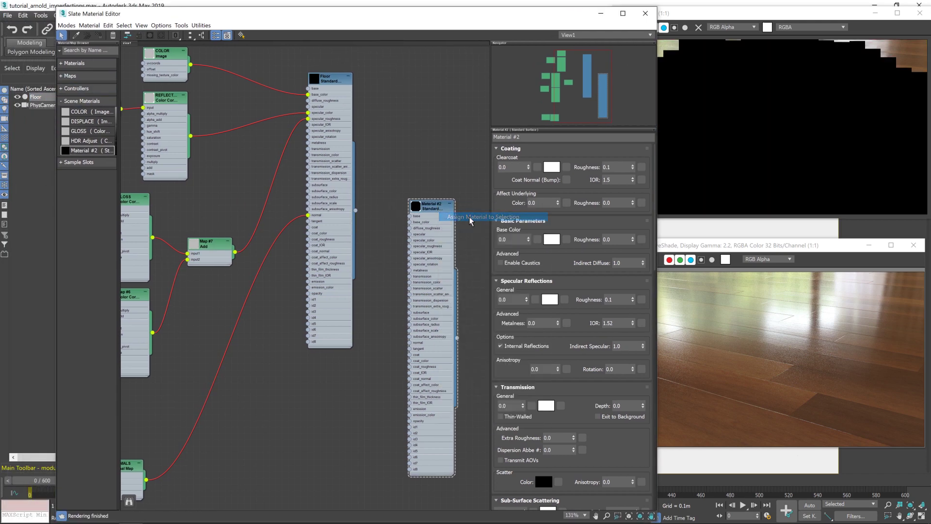
drag(536, 17, 517, 17)
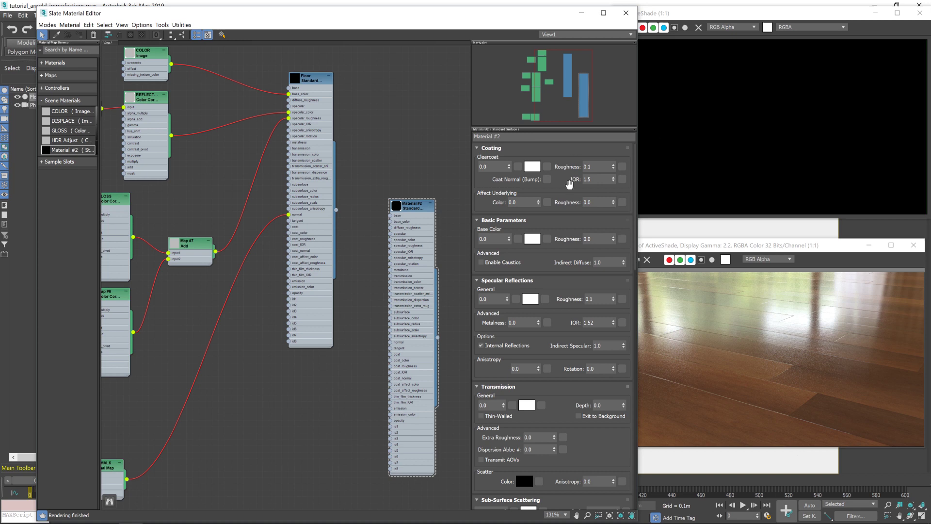
Wire the Map #6 smudges output into Material #2's emission
middle_drag(152, 330, 203, 271)
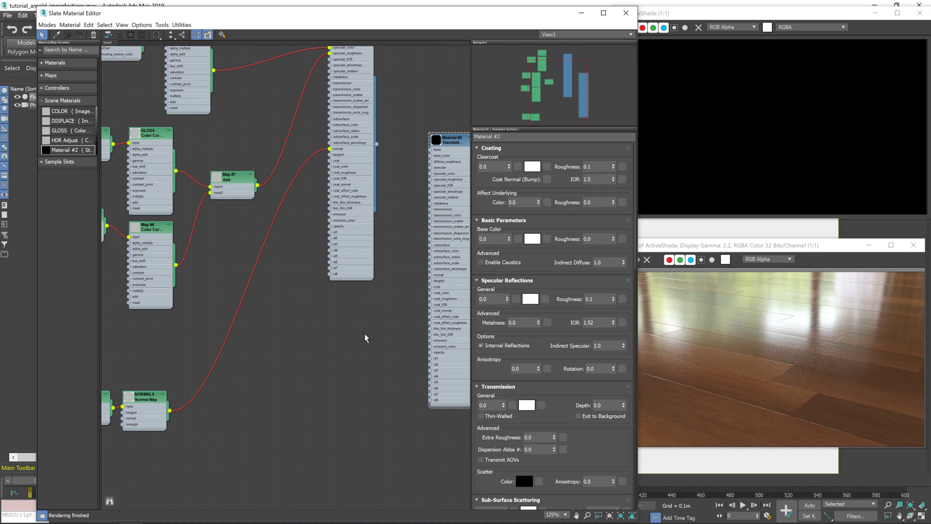
drag(176, 265, 431, 342)
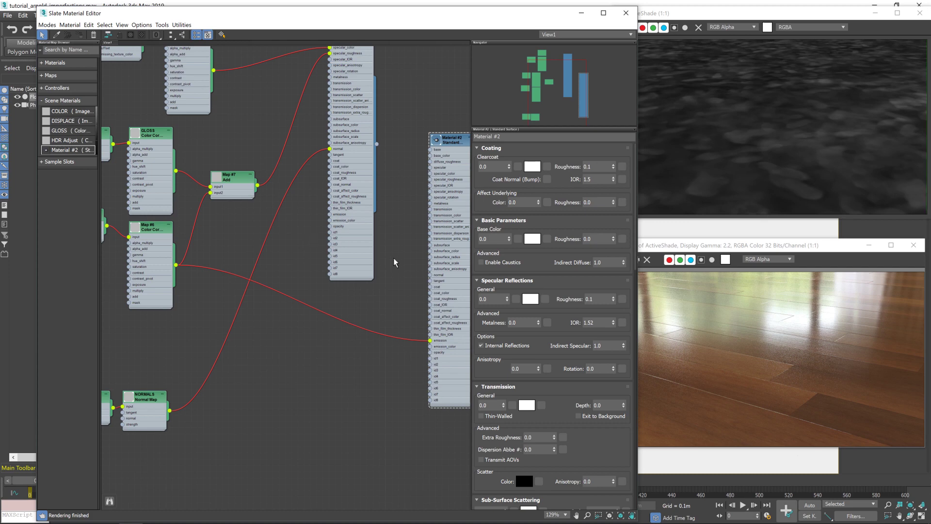
middle_drag(333, 310, 311, 346)
Reapply the Floor material, then Material #2, and place Material #2 below the Floor node
right_click(330, 49)
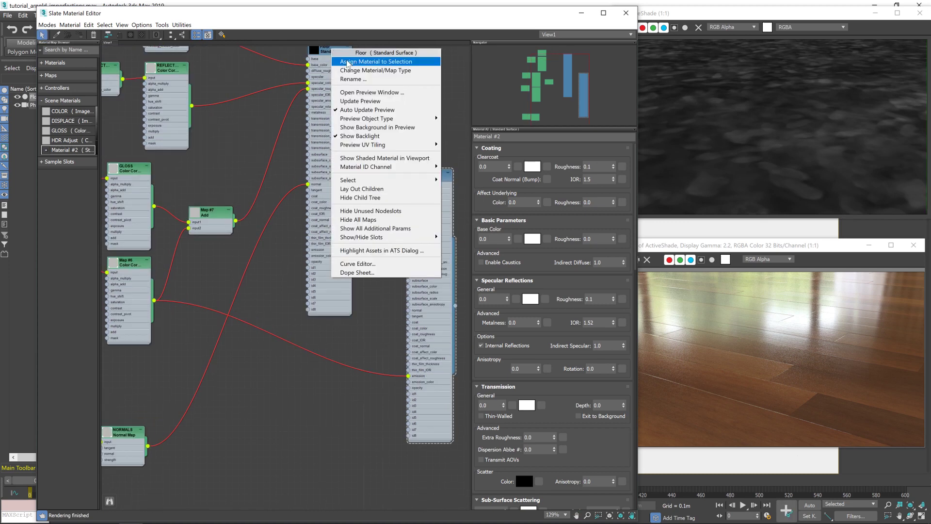
click(361, 61)
right_click(420, 176)
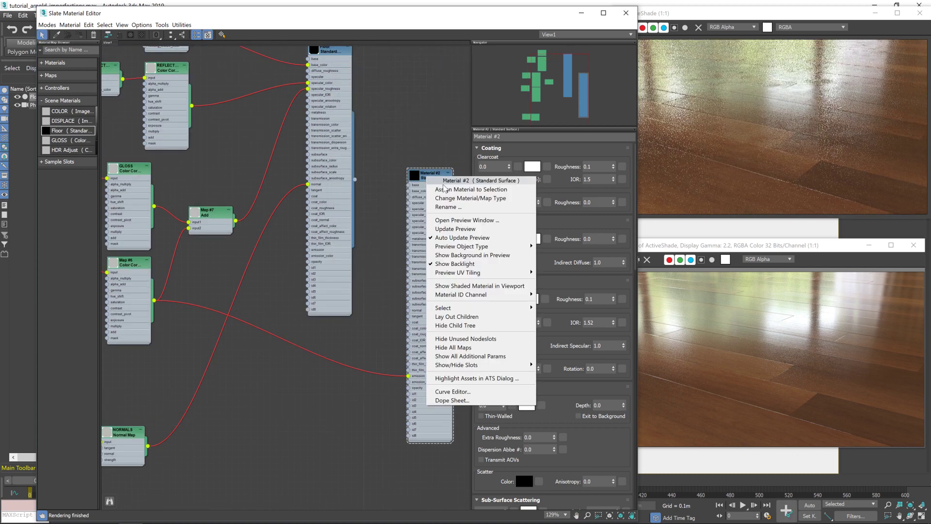
click(465, 189)
drag(432, 175, 338, 320)
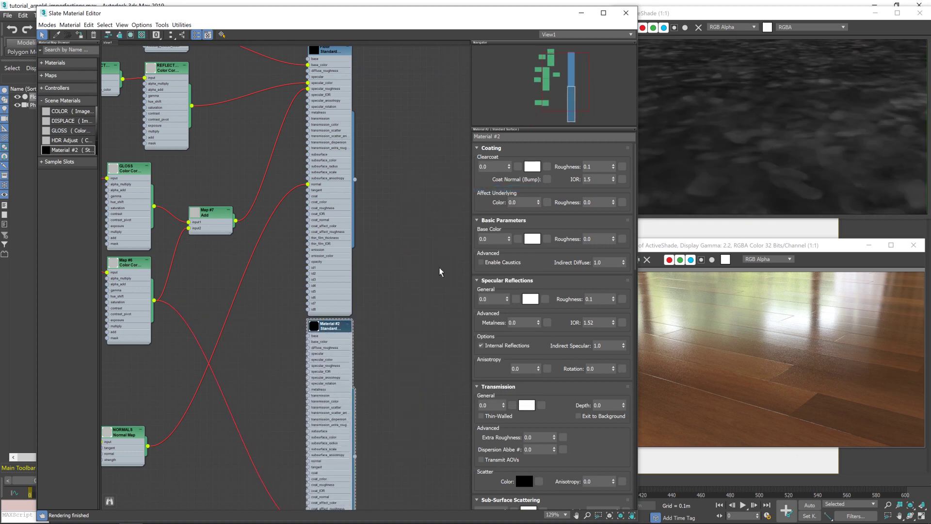
middle_drag(198, 303, 325, 273)
Set the SMUDGES texture's Scale U and Scale V to 0.6
click(185, 223)
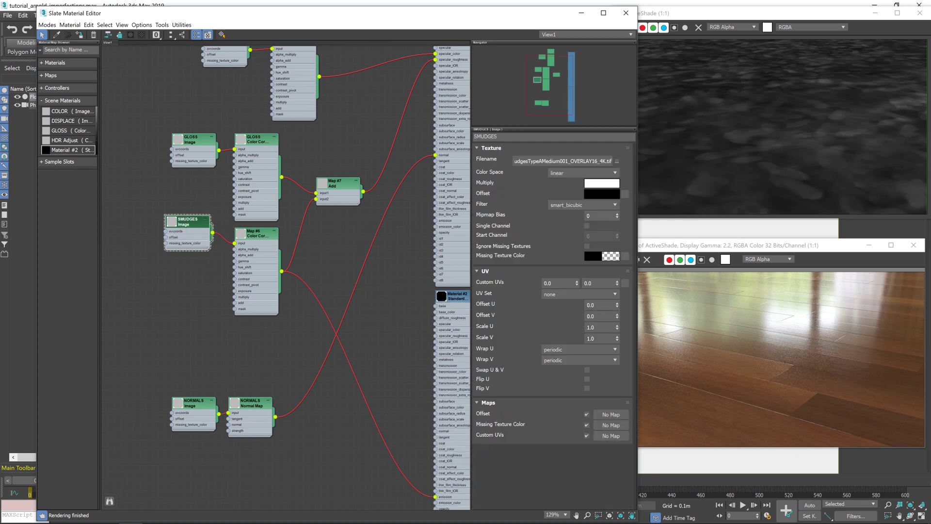
click(600, 326)
text(.6)
key(Tab)
text(.6)
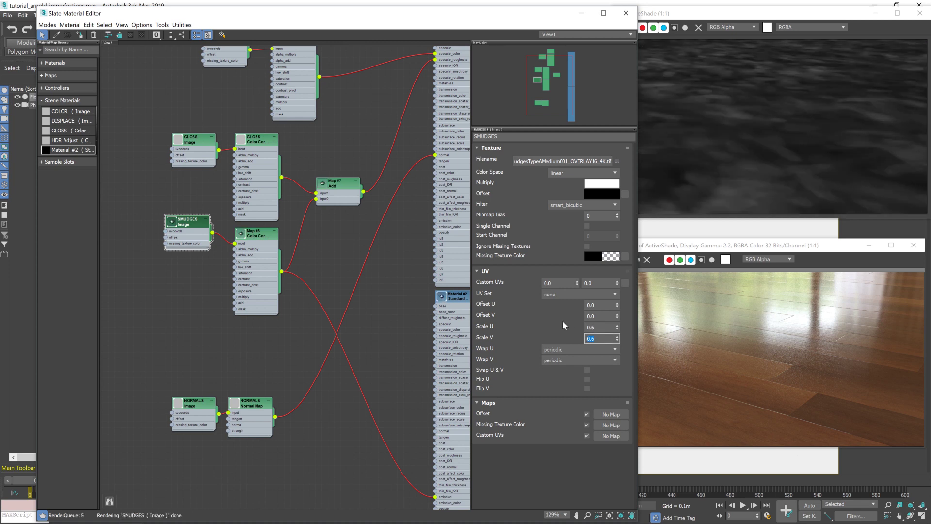
key(Return)
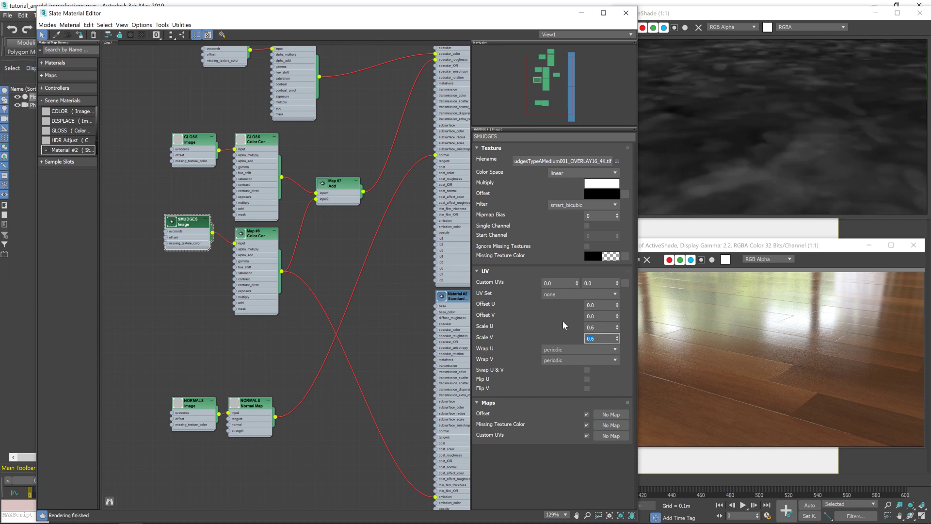
Set SMUDGES Offset U to 0.36 and preview GLOSS Color Correct through Material #2's emission
drag(617, 305, 617, 286)
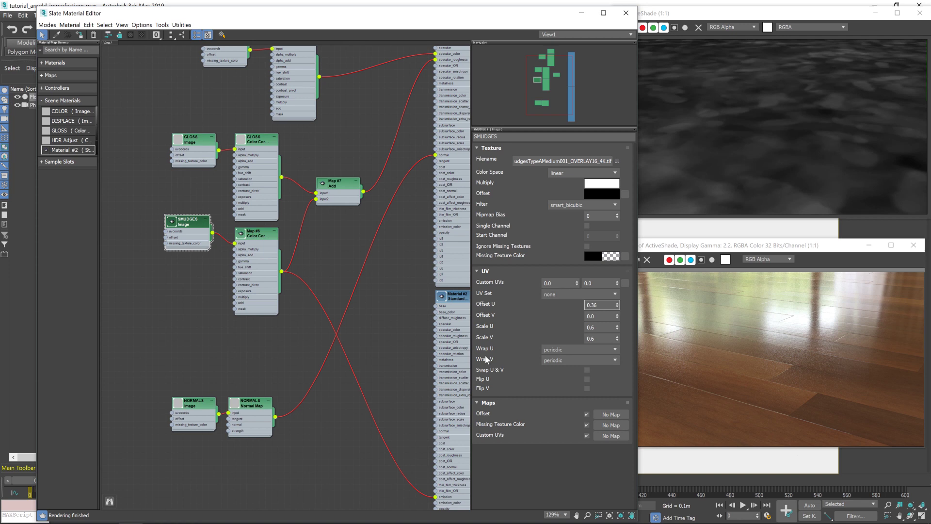
scroll(343, 247, down, 2)
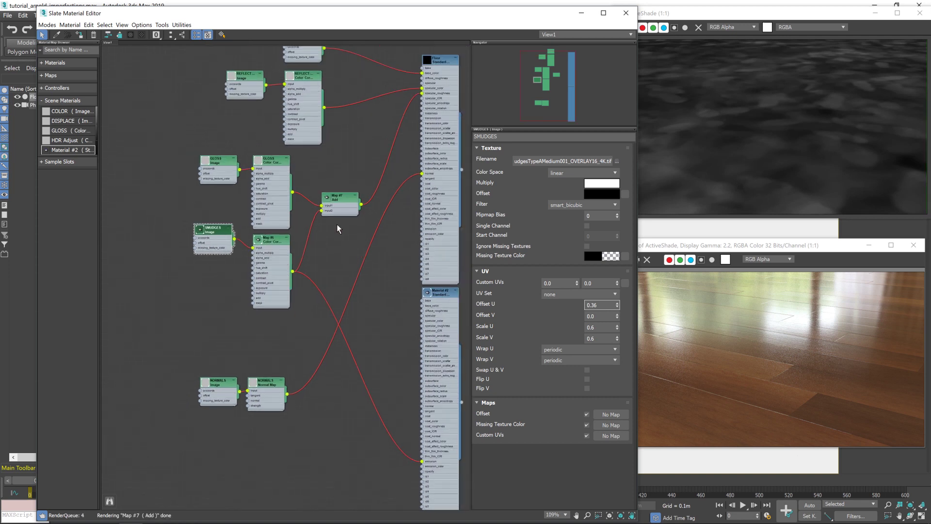
drag(293, 196, 423, 461)
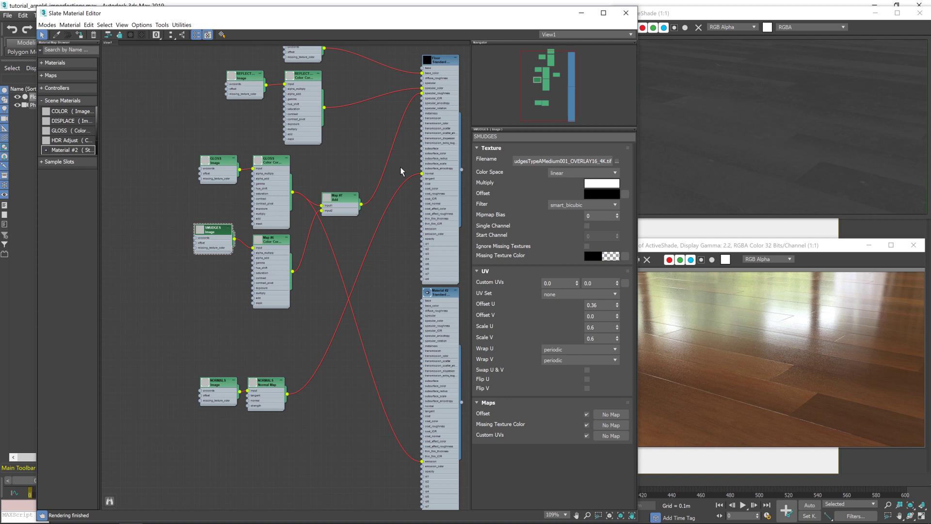
Preview raw GLOSS, GLOSS correction, smudges correction, then the Map #7 Add result through emission
drag(240, 171, 422, 462)
drag(293, 192, 421, 461)
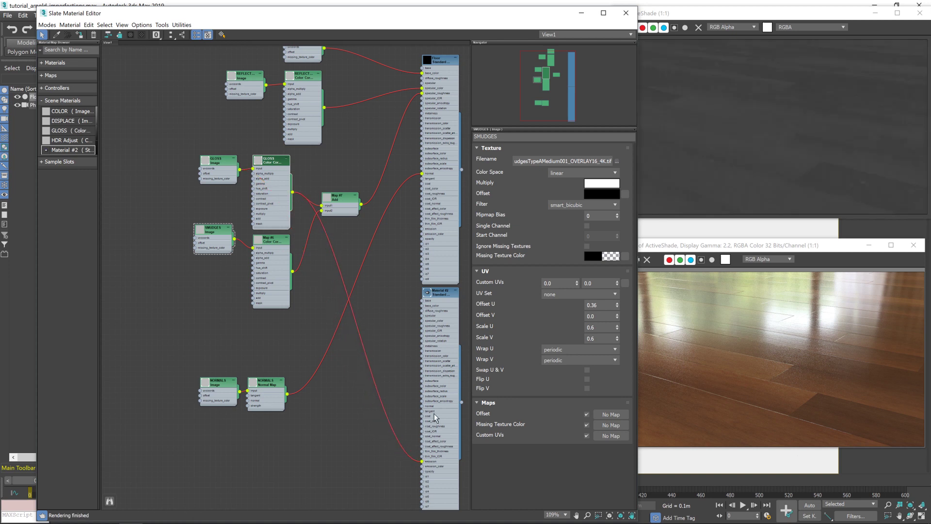
click(269, 239)
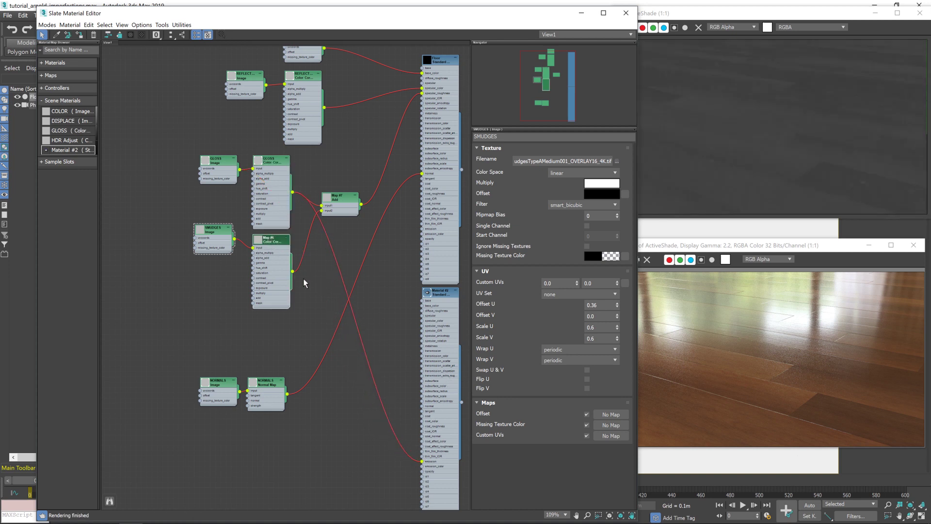
drag(293, 274, 422, 461)
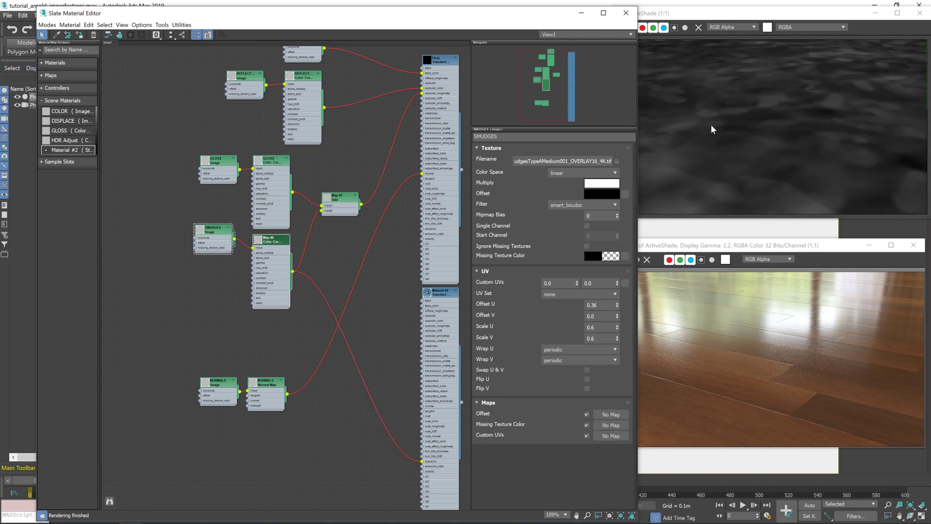
click(276, 164)
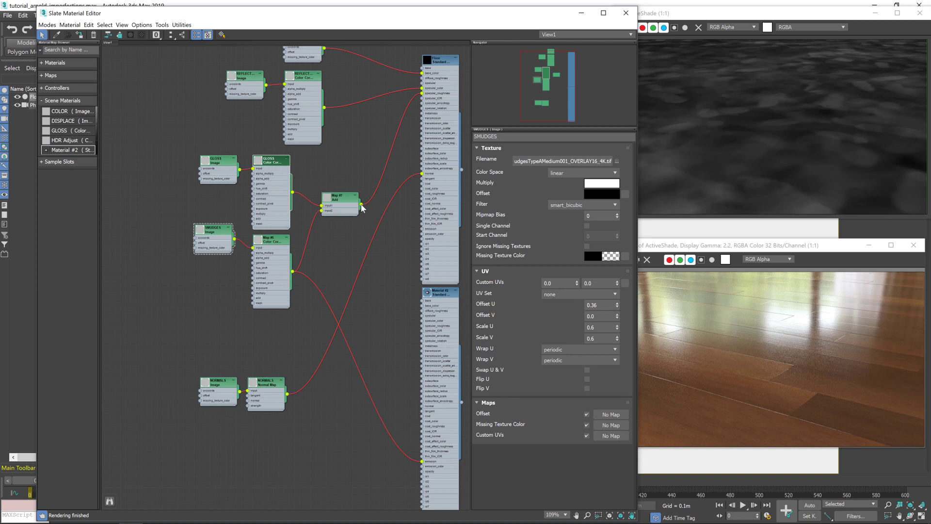
drag(362, 208, 422, 462)
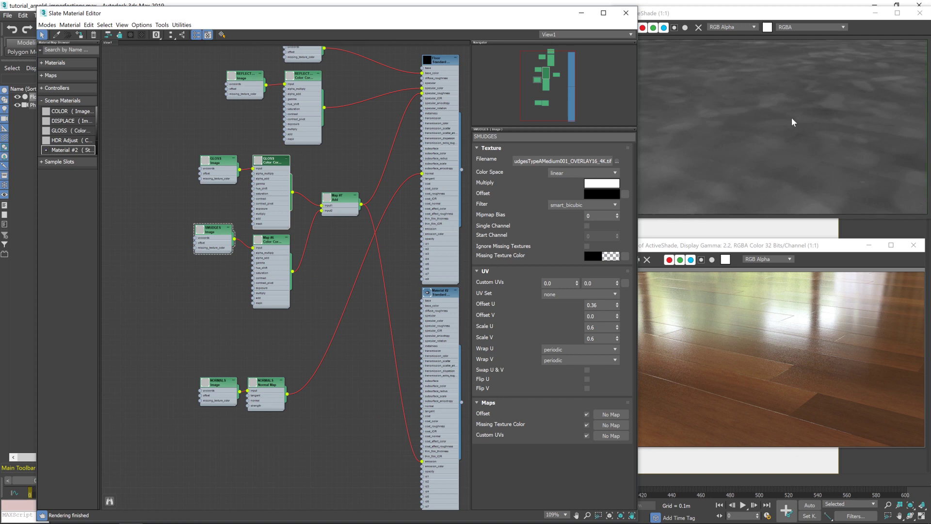
Give the Map #6 Color Correct node a mid-grey Multiply colour of about 0.43
click(266, 246)
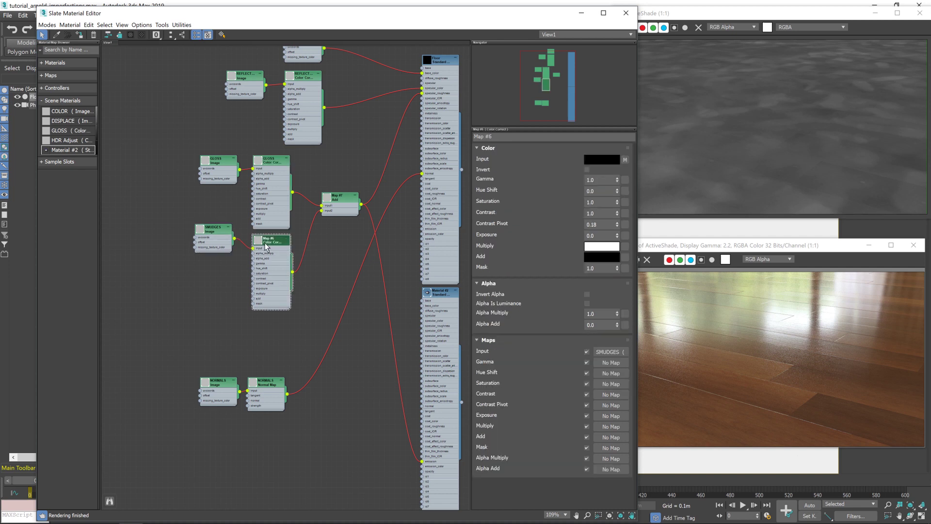
click(600, 246)
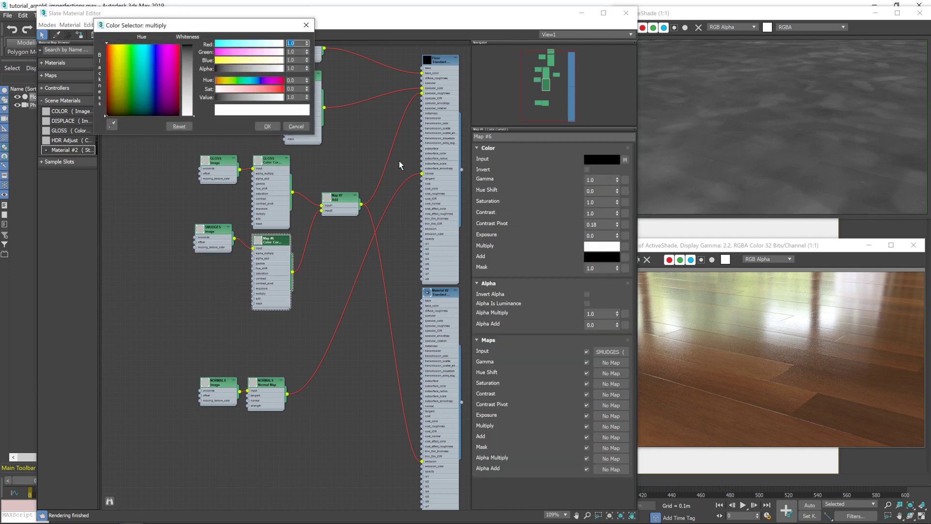
drag(192, 112, 194, 44)
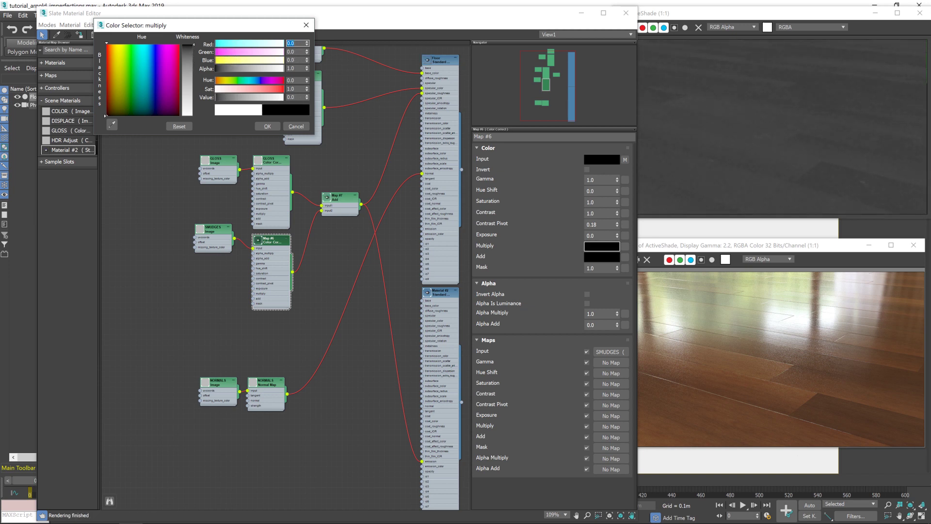
drag(194, 44, 194, 78)
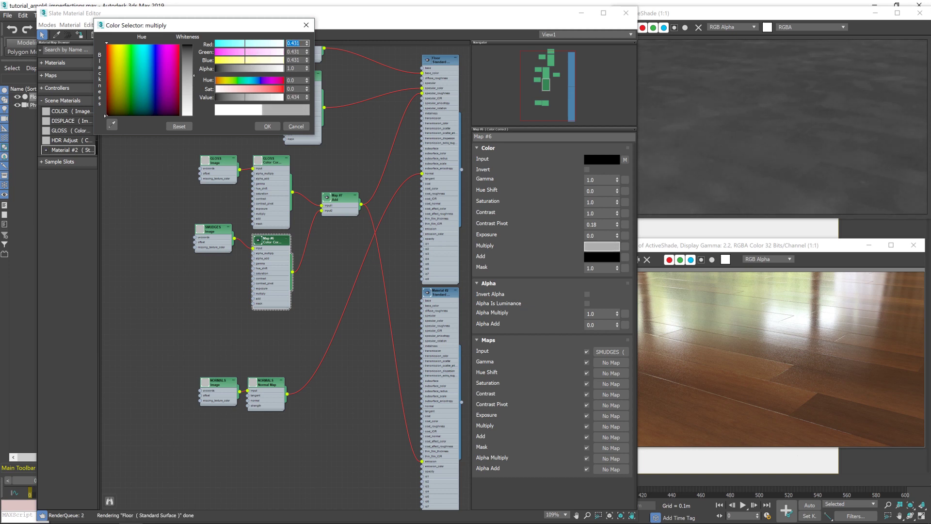
click(268, 126)
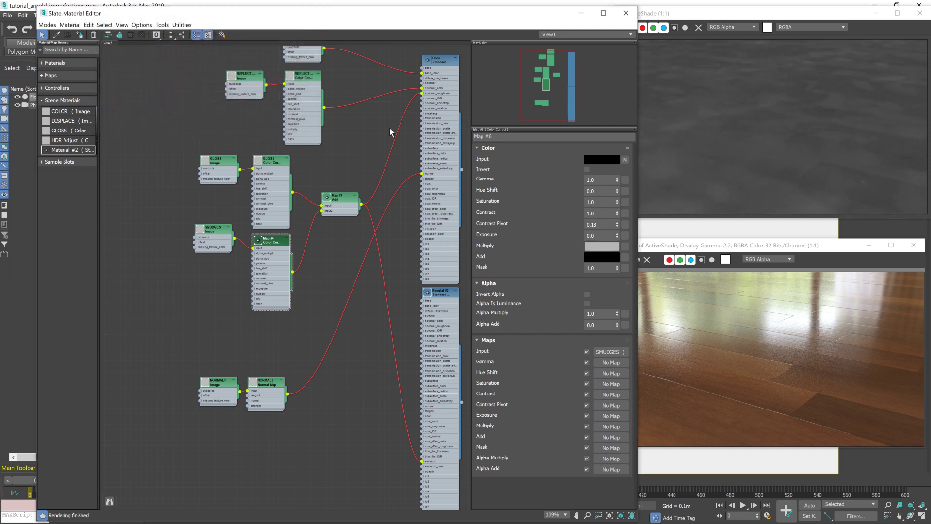
Assign the Floor material to the floor, then move the NORMALS and Normal Map nodes lower
right_click(445, 64)
click(485, 74)
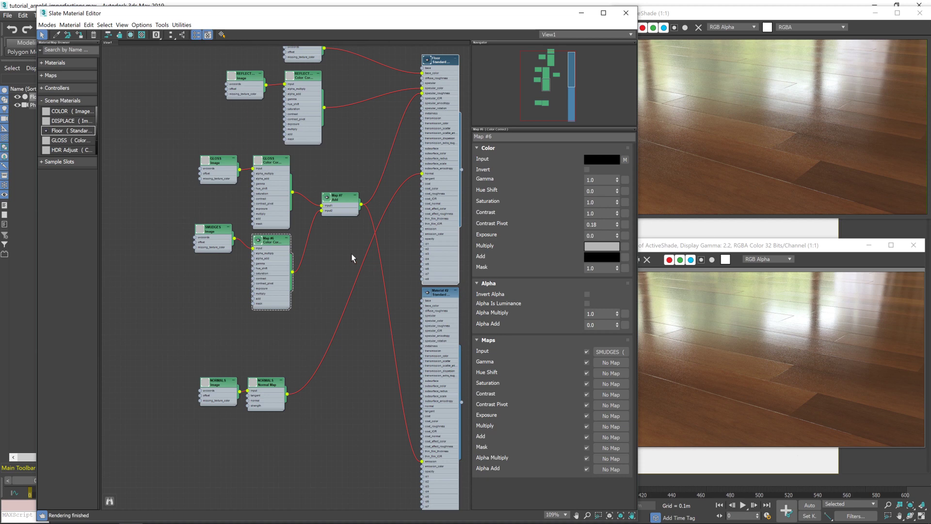
middle_drag(307, 378, 277, 254)
drag(201, 282, 185, 334)
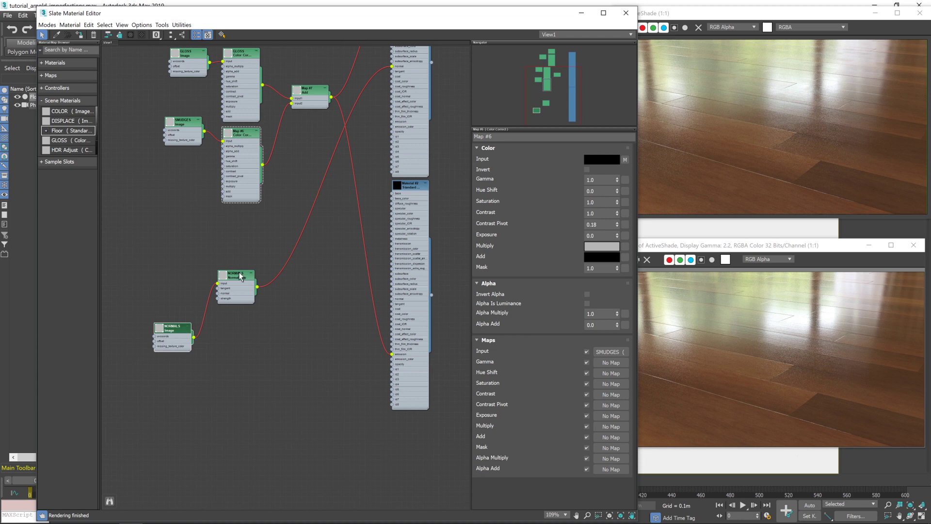
drag(241, 277, 235, 330)
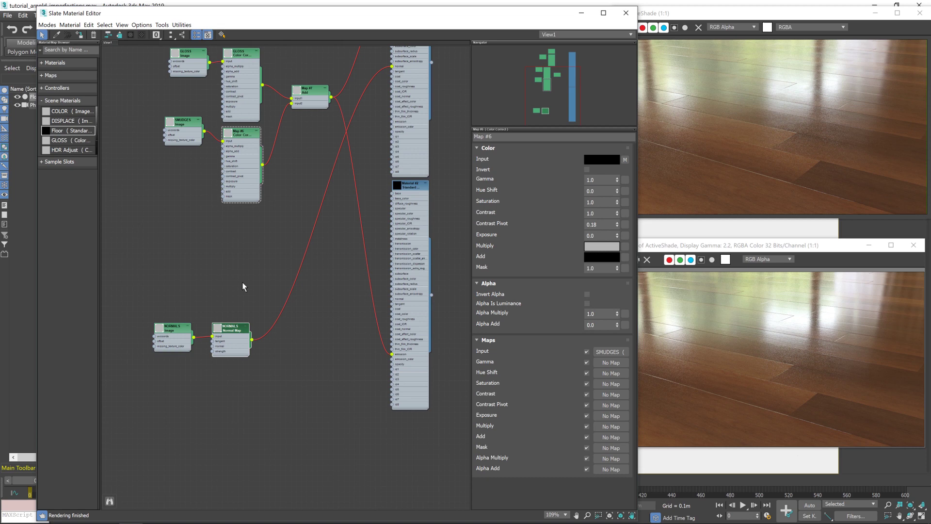
Add a new Arnold Image texture node to the node graph
right_click(167, 384)
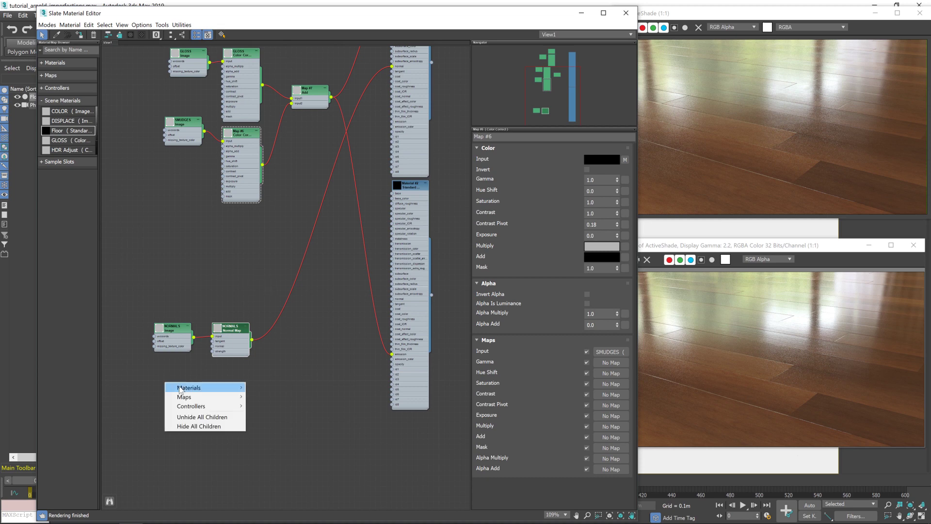
mouse_move(223, 397)
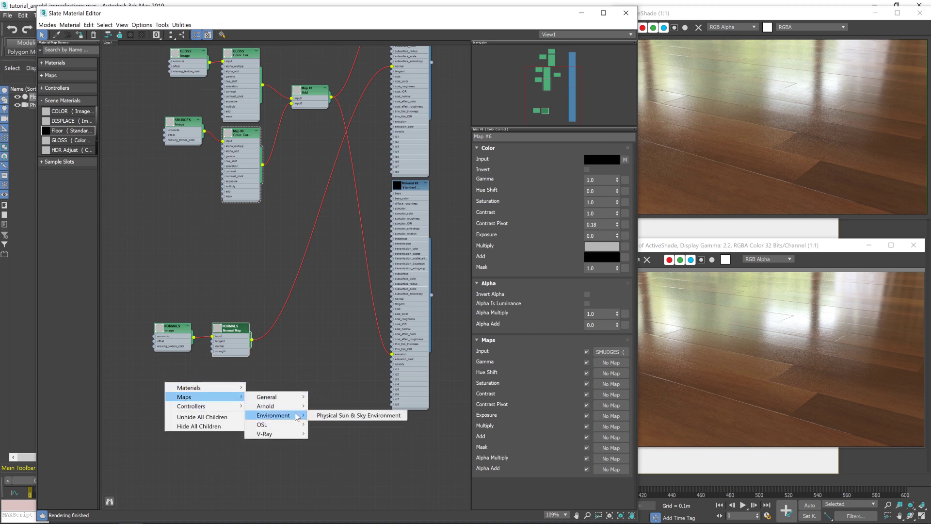
mouse_move(291, 406)
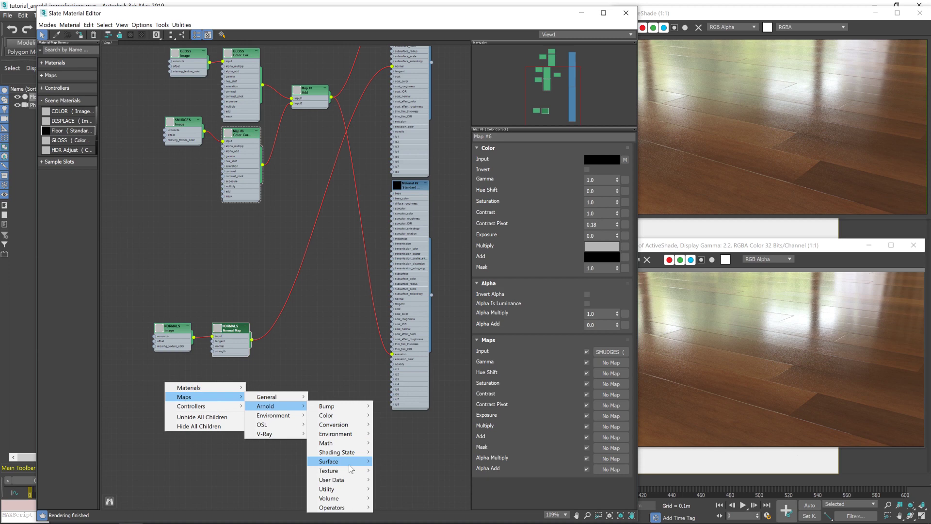
mouse_move(353, 471)
click(390, 413)
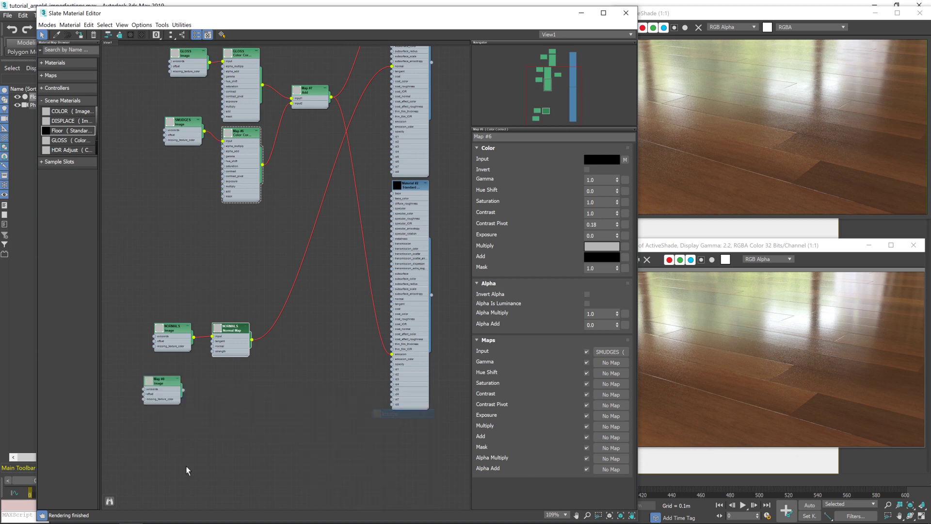
drag(172, 381, 174, 390)
double_click(174, 389)
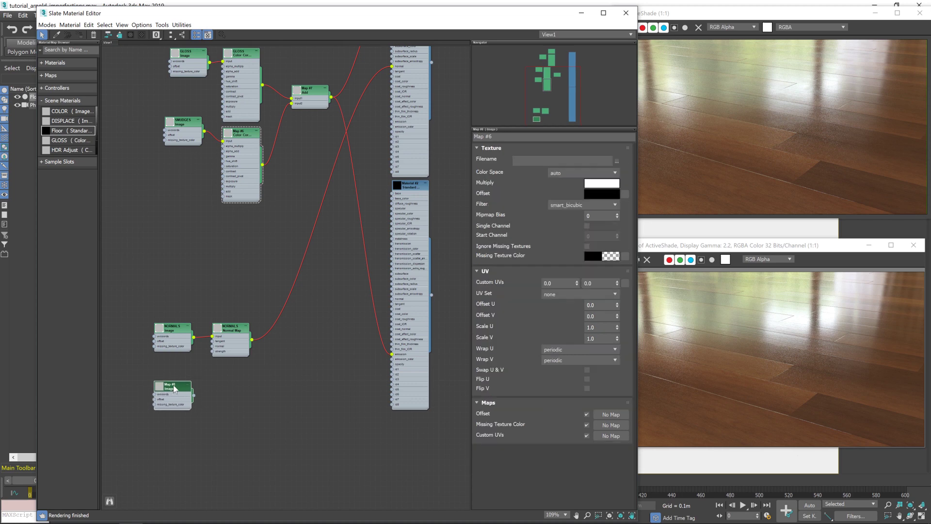
Load GunScratches003_OVERLAY16_4K.tif from the GunScratches003\4K folder into the Image node
click(616, 160)
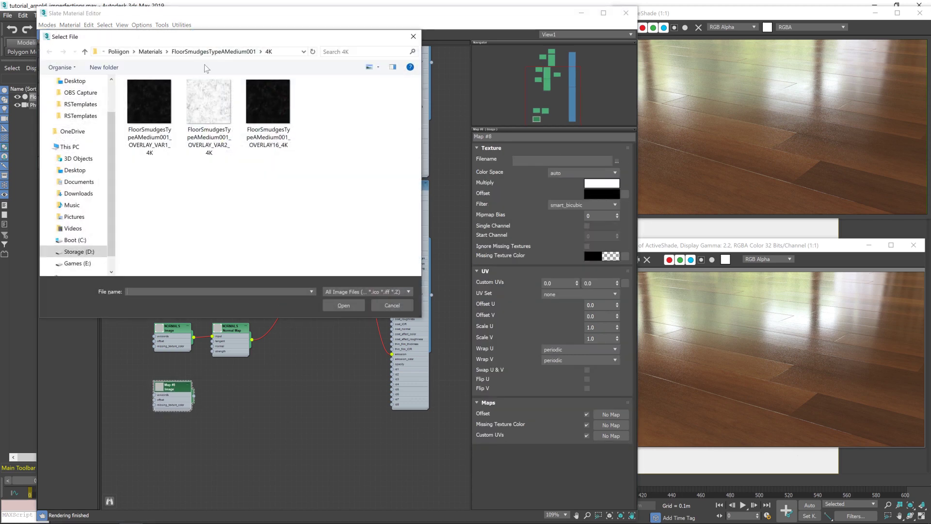
click(154, 51)
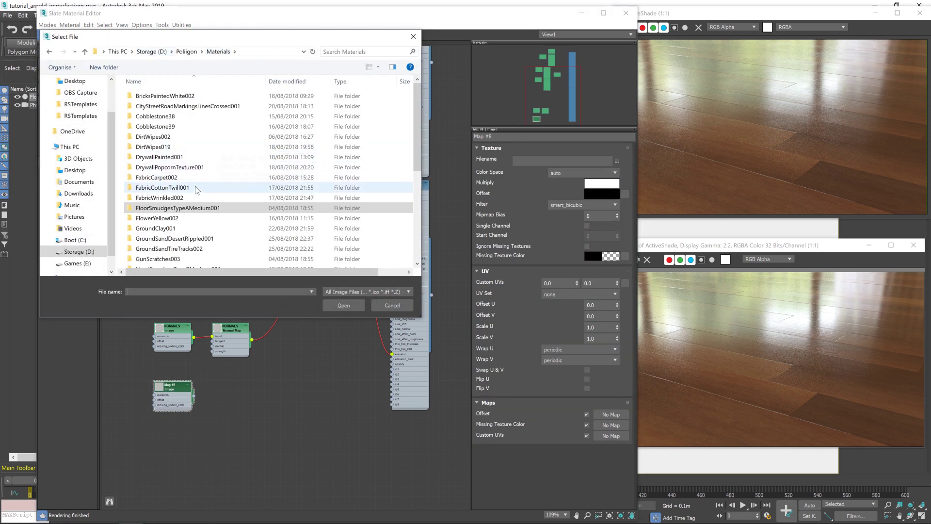
scroll(173, 238, down, 1)
double_click(173, 234)
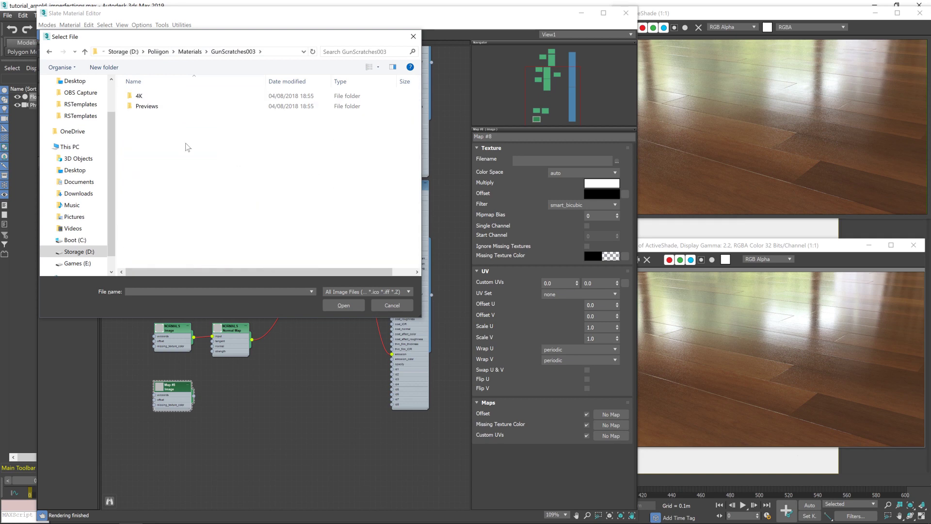
double_click(164, 97)
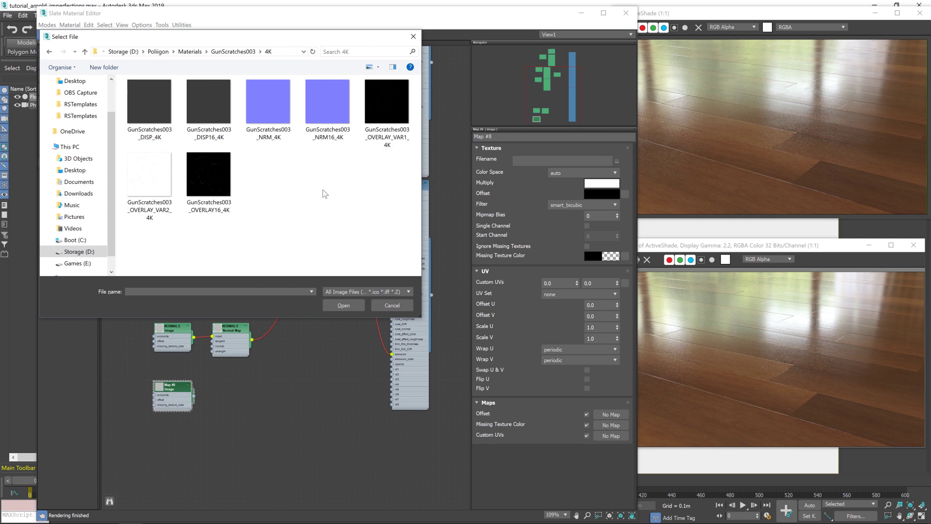
click(205, 176)
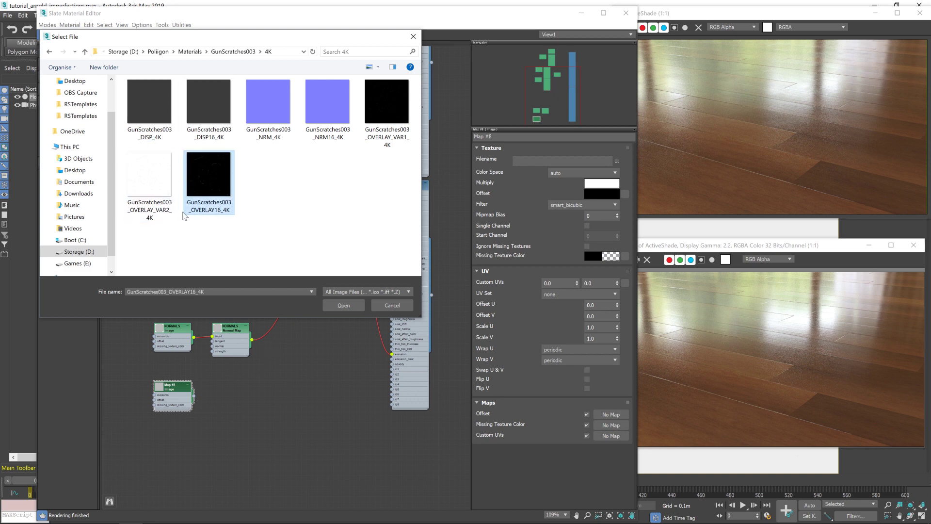
double_click(219, 210)
click(330, 307)
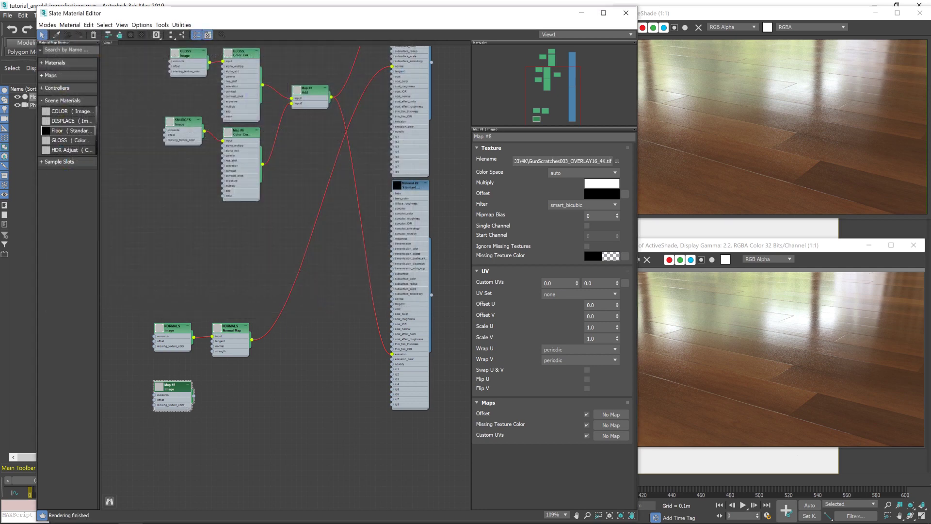
Rename Map #8 to SCRATCHES and add an Arnold Bump 2D node
text(SCRATCHES)
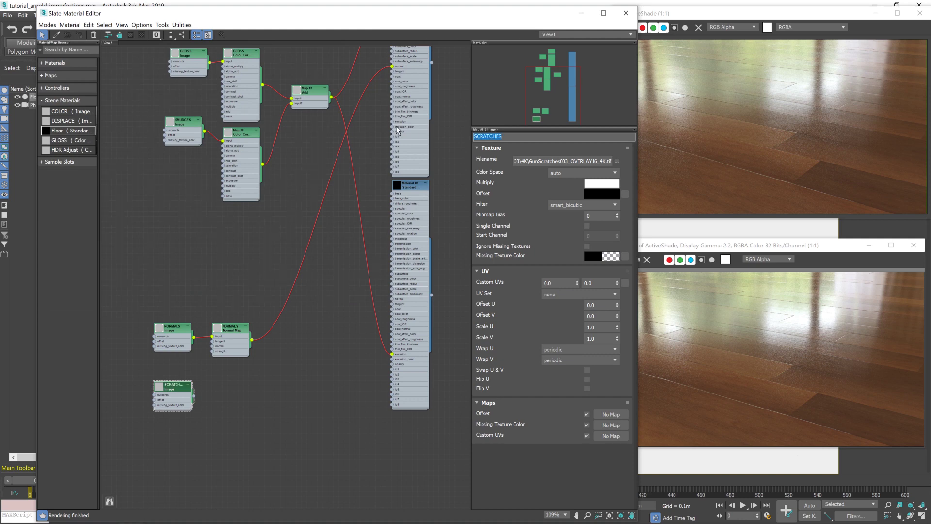
right_click(252, 281)
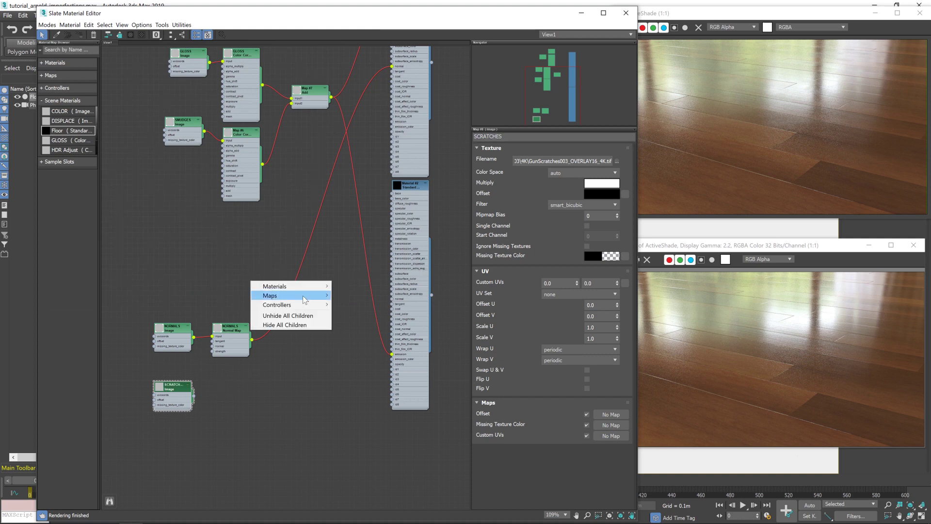
mouse_move(304, 298)
mouse_move(375, 308)
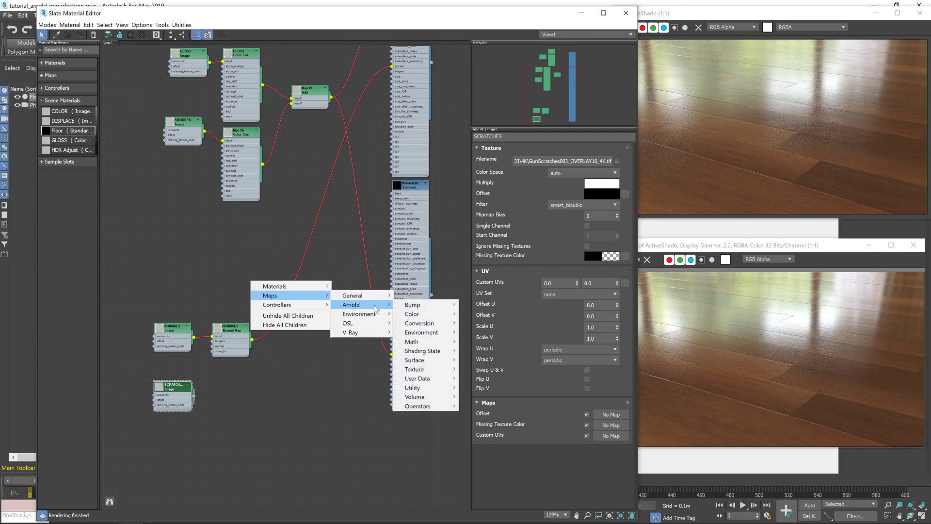
mouse_move(423, 307)
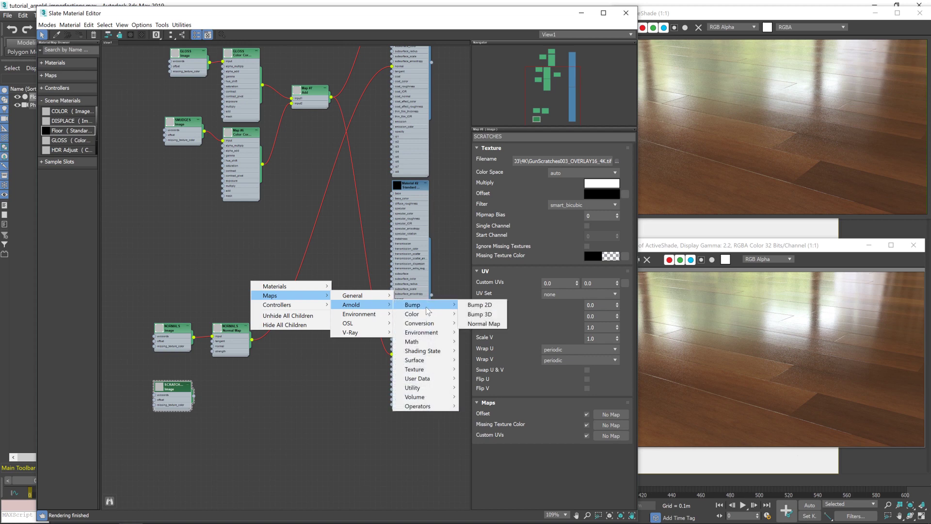
click(493, 307)
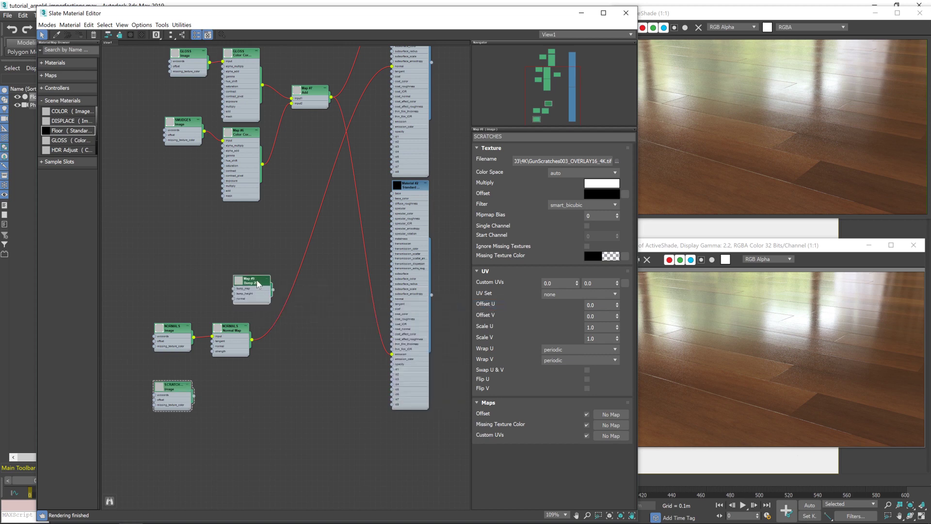
drag(322, 346, 318, 349)
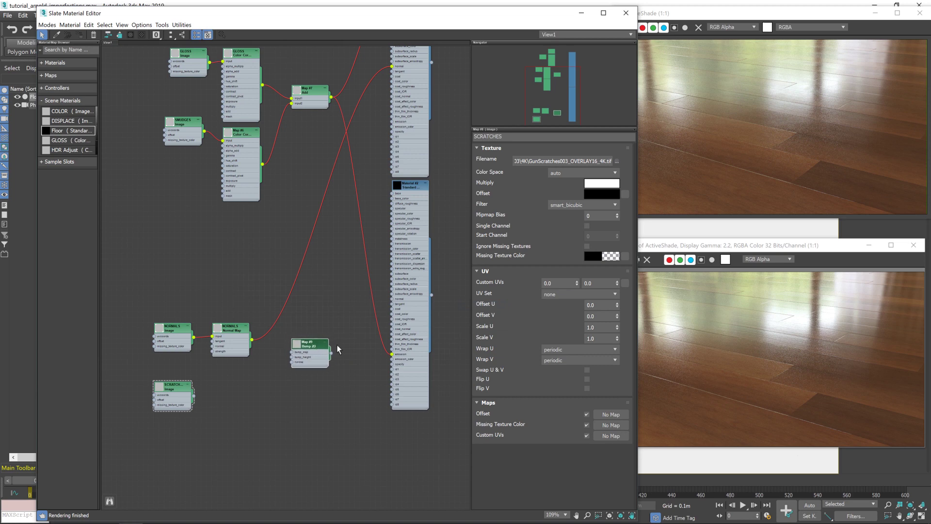
Wire the Normal Map output into the Bump 2D node's normal input
click(235, 340)
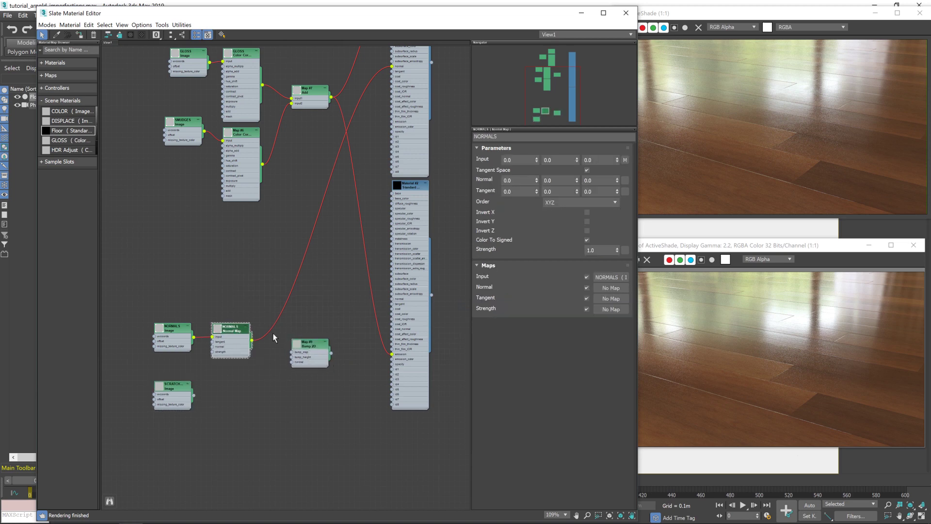
drag(252, 341, 394, 67)
click(307, 353)
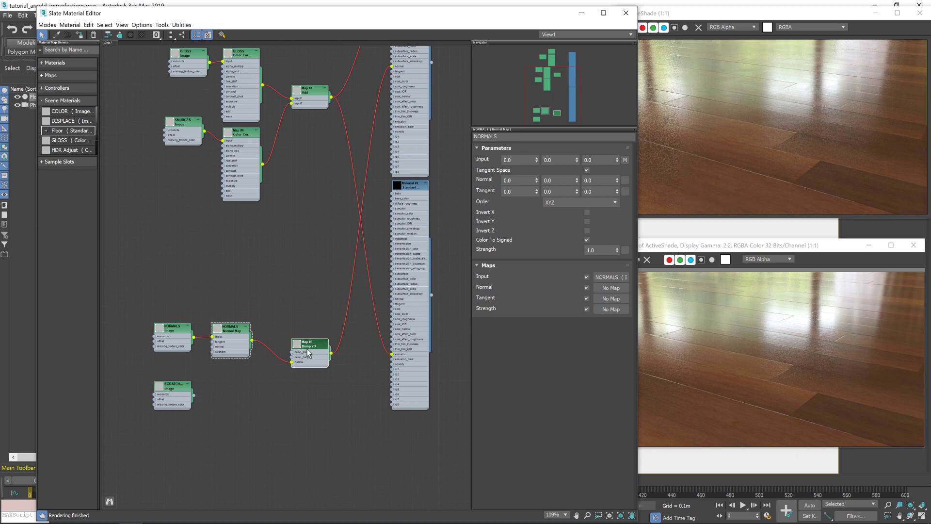
drag(313, 347, 302, 347)
Assign Material #2 to the floor and wire SCRATCHES into its emission
right_click(412, 185)
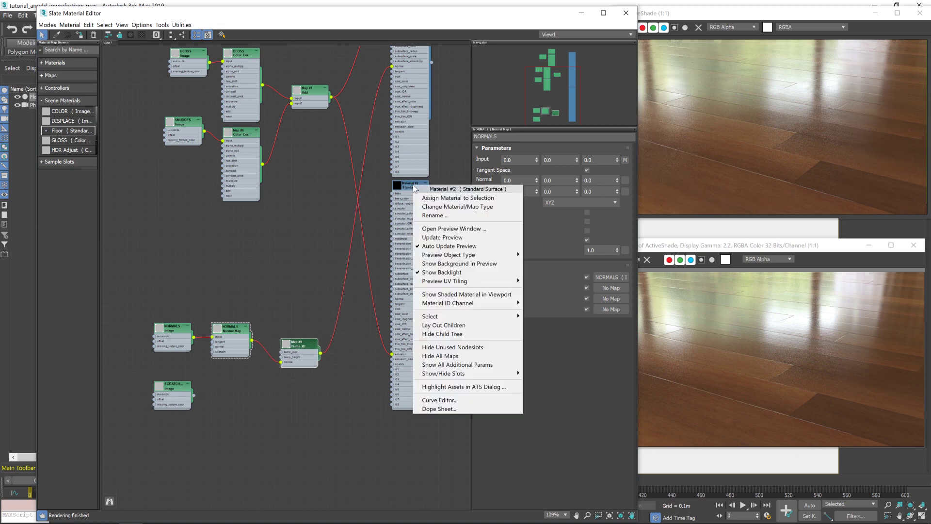
click(436, 198)
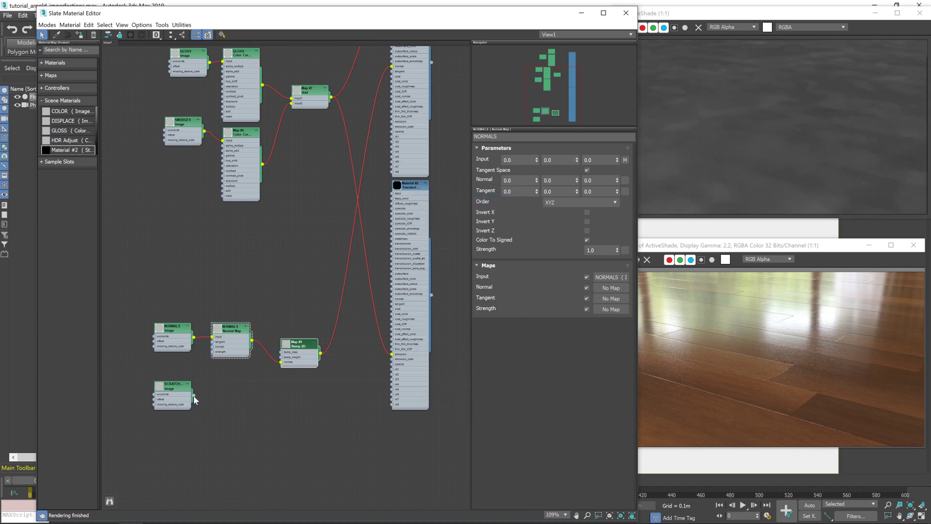
drag(193, 395, 393, 358)
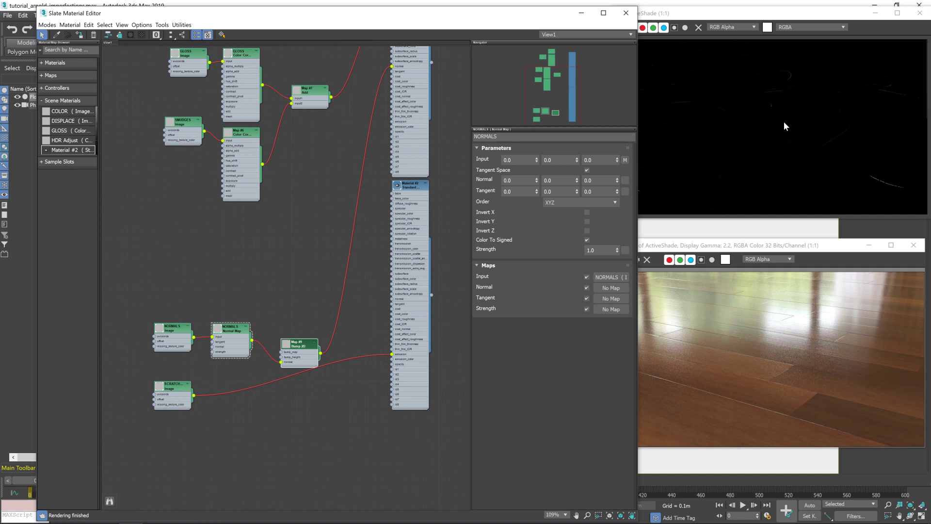
Set the SCRATCHES texture's Scale U and Scale V to 3.0
click(179, 388)
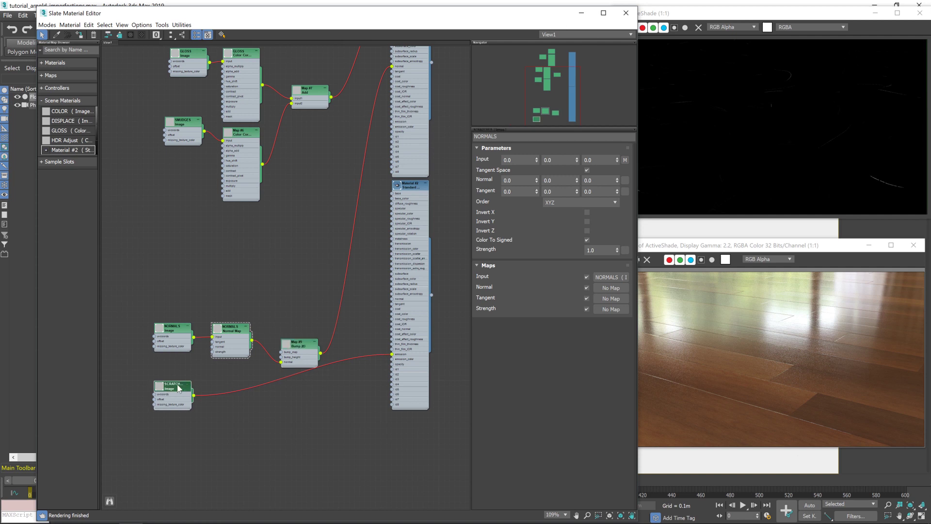
drag(338, 19, 310, 14)
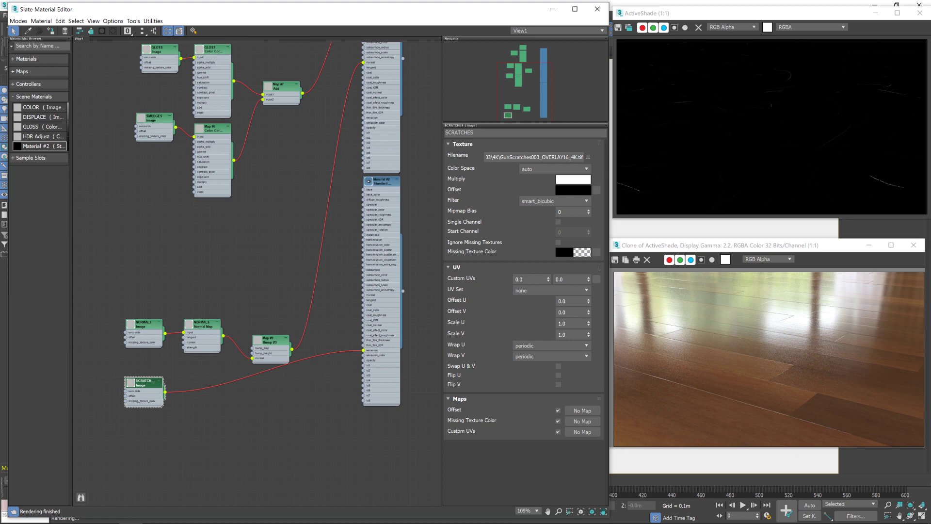
key(Tab)
text(3)
key(Tab)
text(3)
key(Return)
Set SCRATCHES to linear colour space with Offset U 0.23, and wire it into Bump 2D's bump_map
click(155, 385)
click(553, 169)
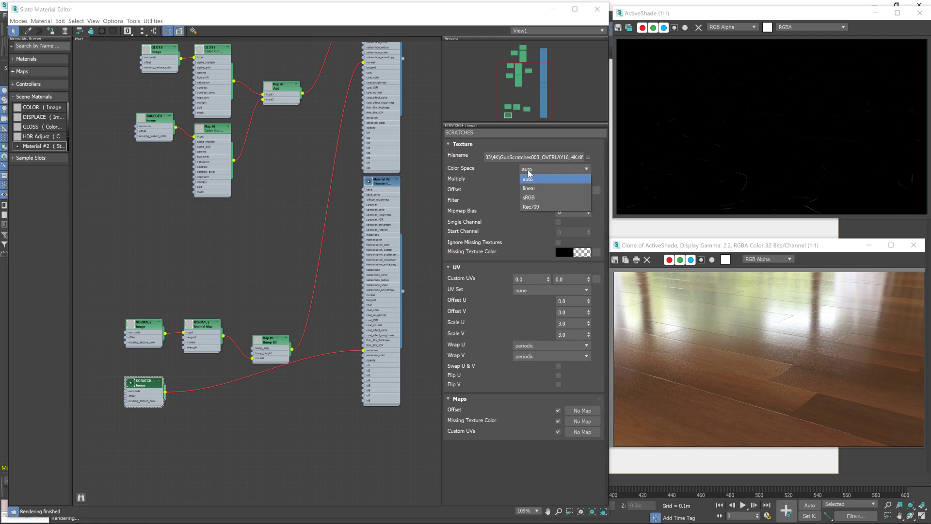
click(540, 191)
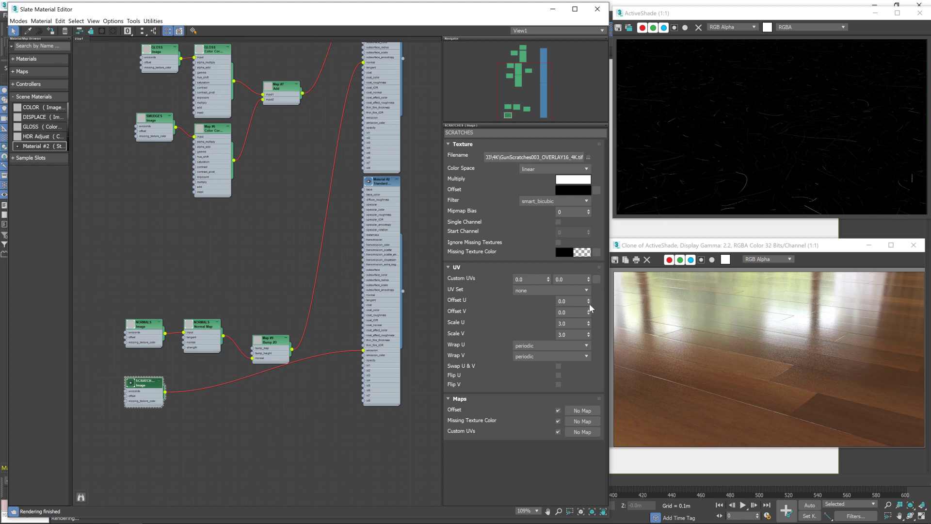
drag(589, 303, 596, 290)
drag(165, 392, 252, 348)
Rename the Bump 2D map to SCRATCHES
click(279, 346)
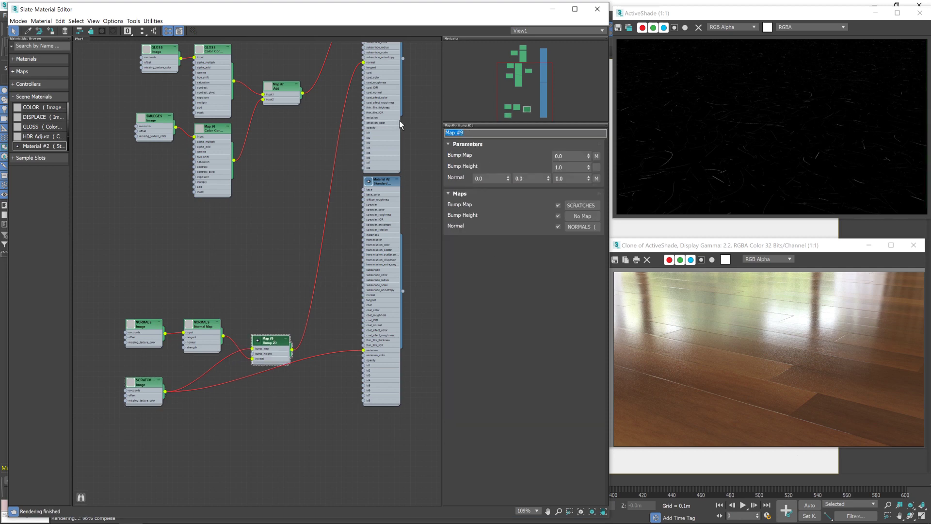
text(SCRATCHES)
click(278, 345)
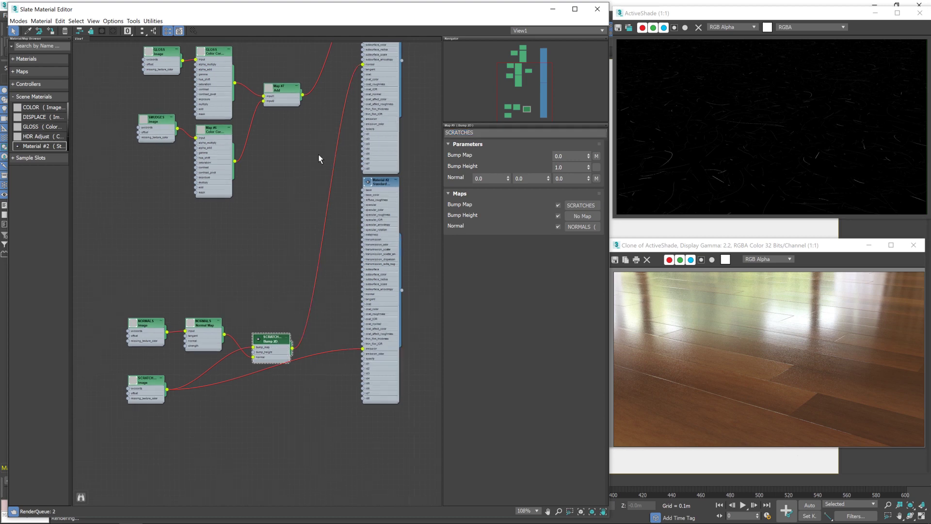
Assign the Floor material back to the floor
middle_drag(335, 129, 295, 281)
scroll(295, 281, down, 1)
mouse_move(370, 94)
middle_down()
mouse_move(399, 138)
mouse_move(372, 76)
middle_up()
right_click(372, 73)
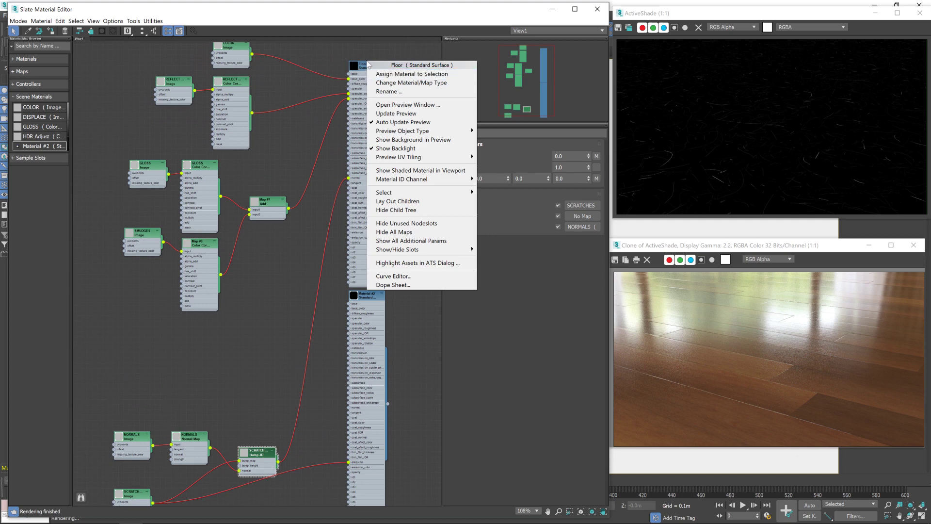
click(409, 74)
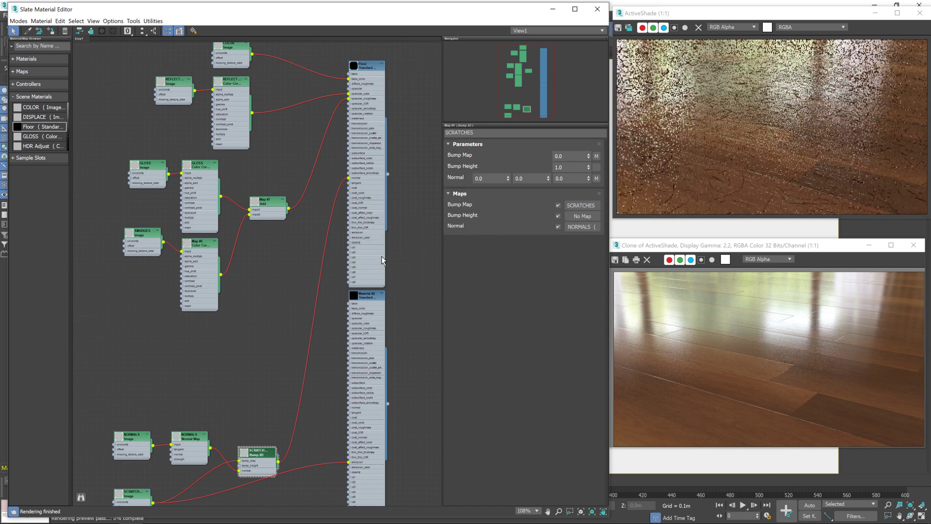
middle_drag(222, 379, 247, 210)
scroll(272, 339, up, 3)
scroll(275, 342, up, 2)
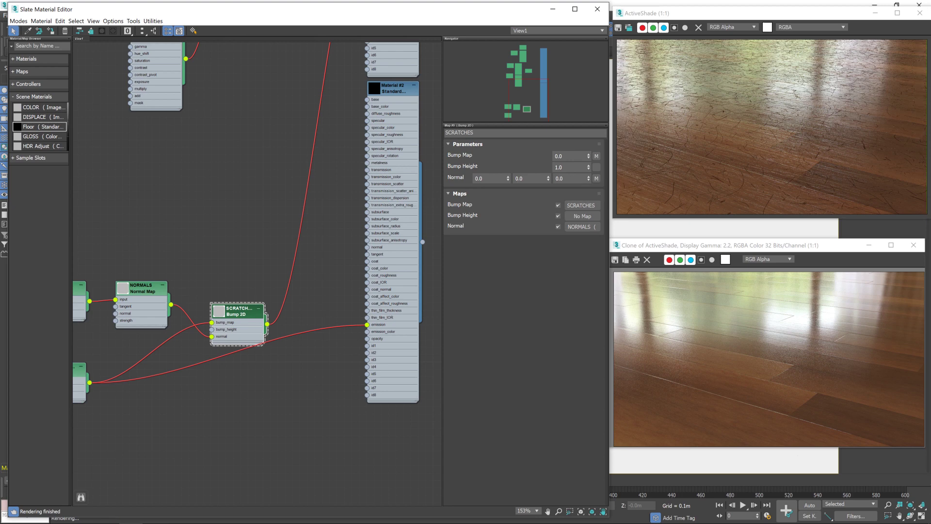
Try Bump Height values -1 and -0.02, settling on -0.01 for the SCRATCHES Bump 2D
click(562, 167)
text(-1)
key(Return)
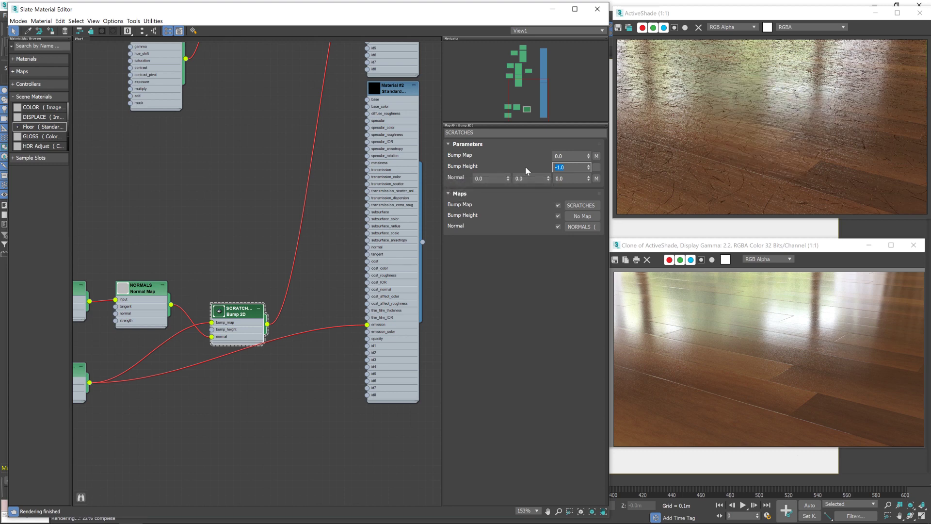
key(BackSpace)
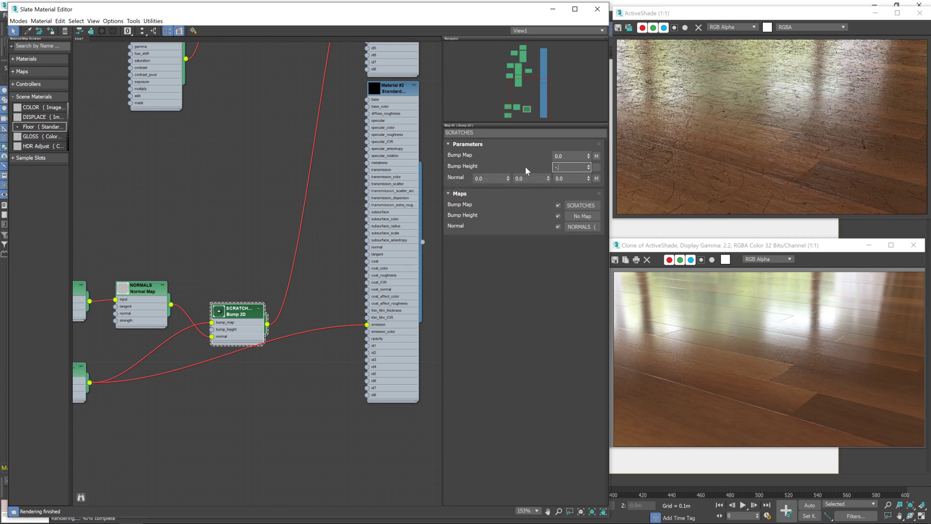
text(2)
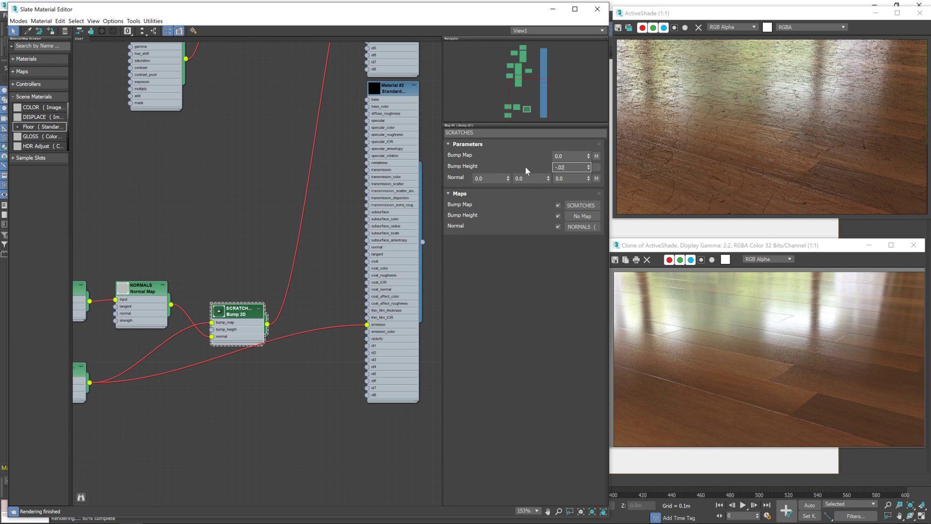
key(Return)
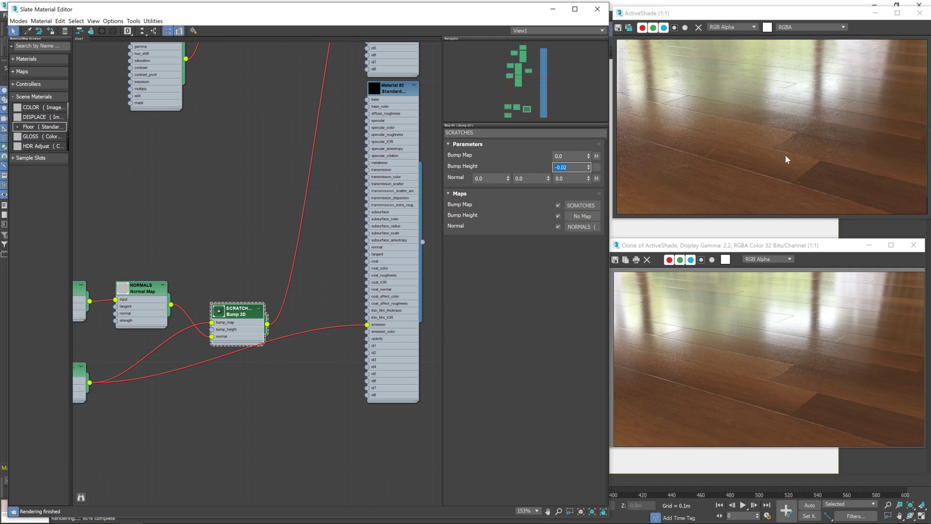
text(0.01)
key(Return)
scroll(271, 285, down, 3)
Delete the scratches-to-emission wire and rename Material #2 to EMISSION PREVIEW
drag(353, 161, 411, 224)
click(357, 371)
key(Delete)
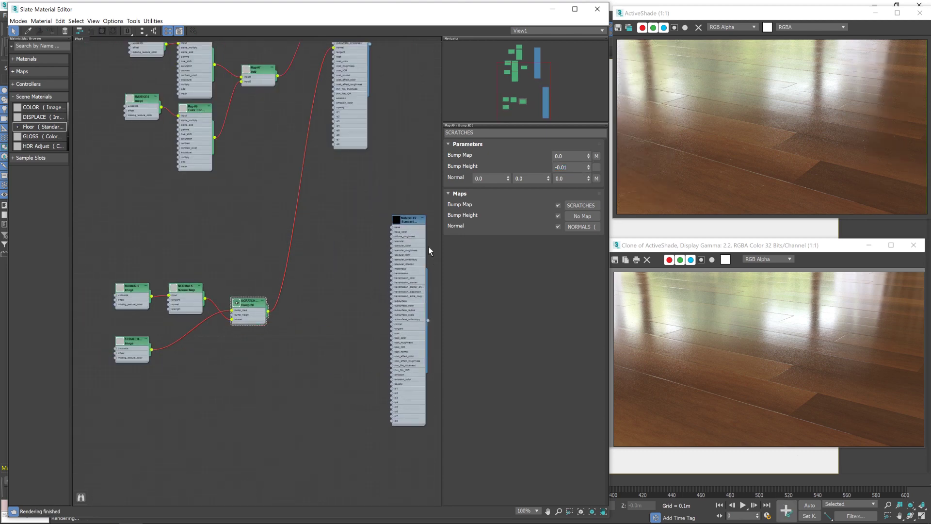
click(423, 219)
double_click(412, 221)
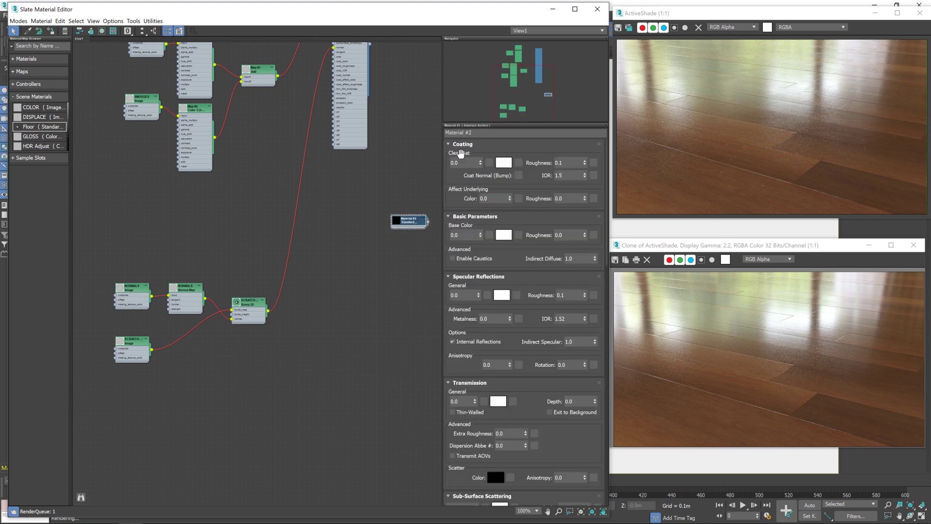
text(EMISSION PREVIEW)
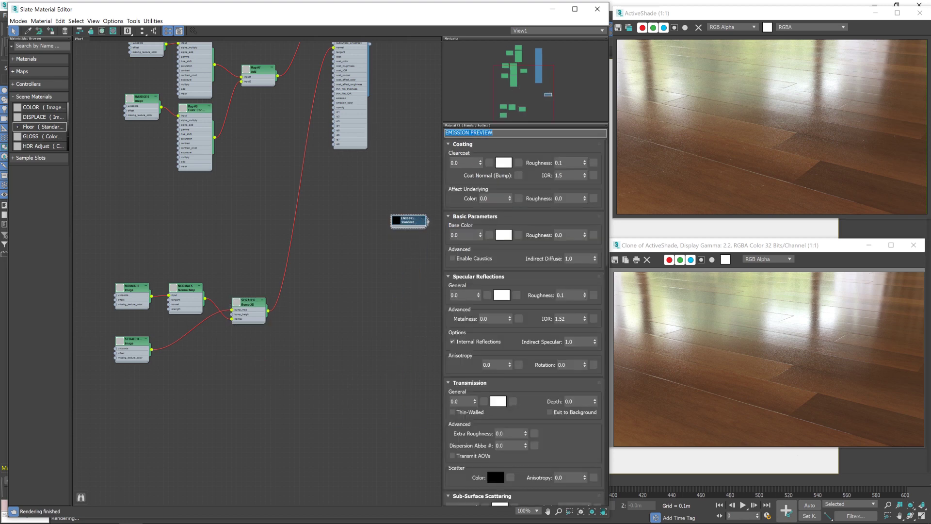
Rearrange the EMISSION PREVIEW, normal and scratch nodes in the Slate view
drag(412, 219, 407, 137)
middle_drag(339, 180, 306, 349)
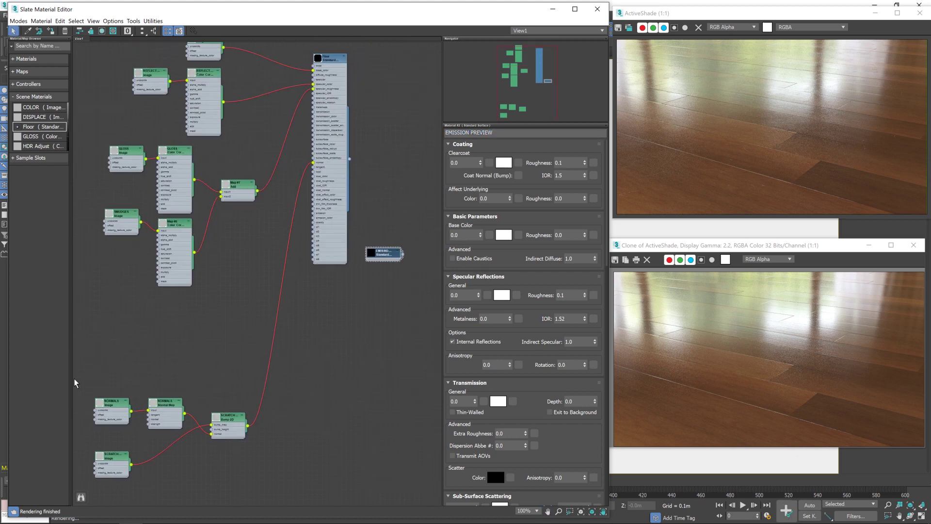
drag(232, 420, 237, 323)
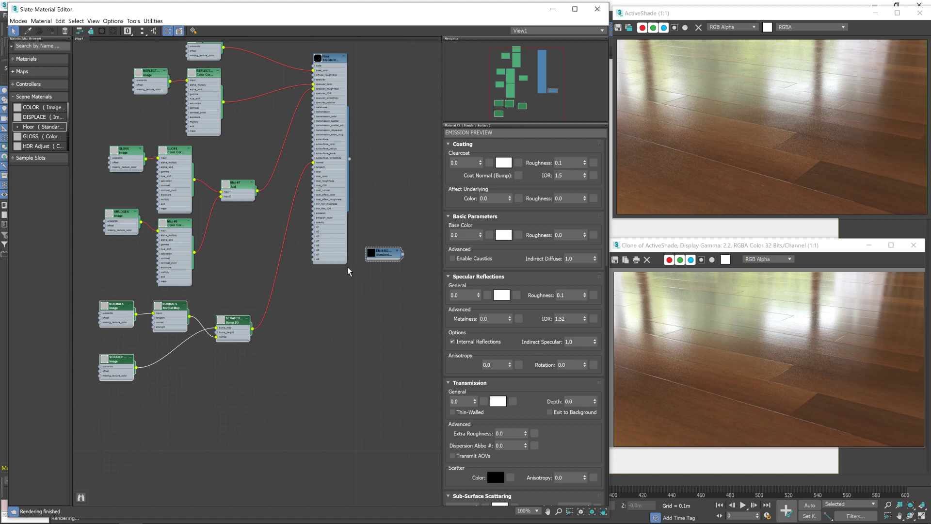
middle_drag(370, 153, 401, 228)
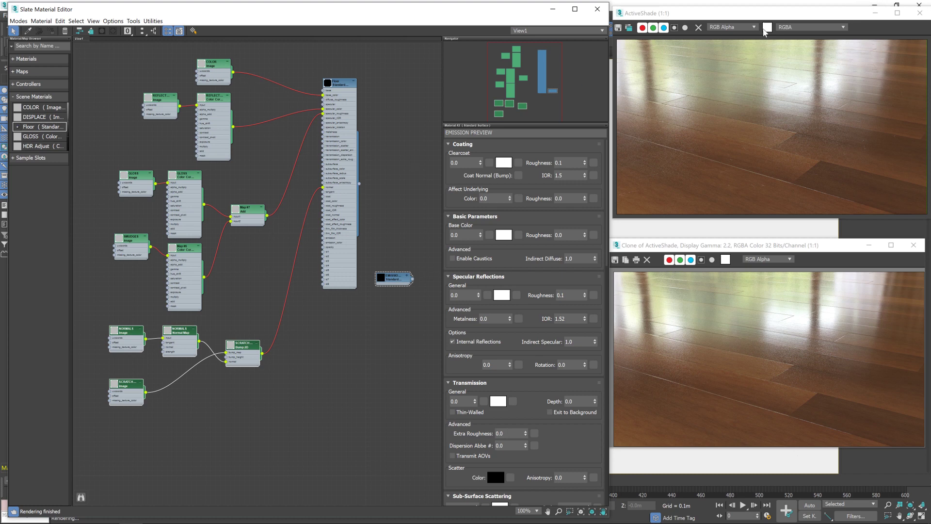
Close both ActiveShade windows and minimise the Slate Material Editor
click(920, 7)
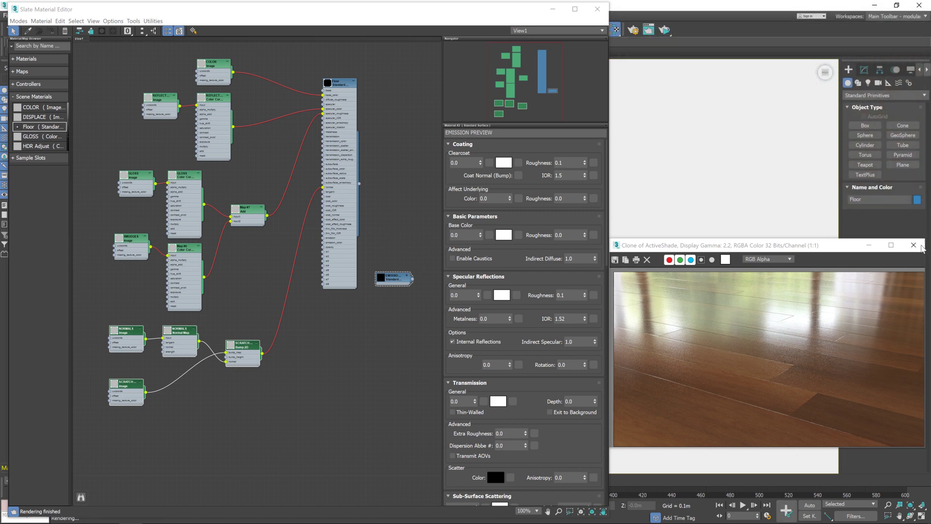
click(913, 245)
click(553, 8)
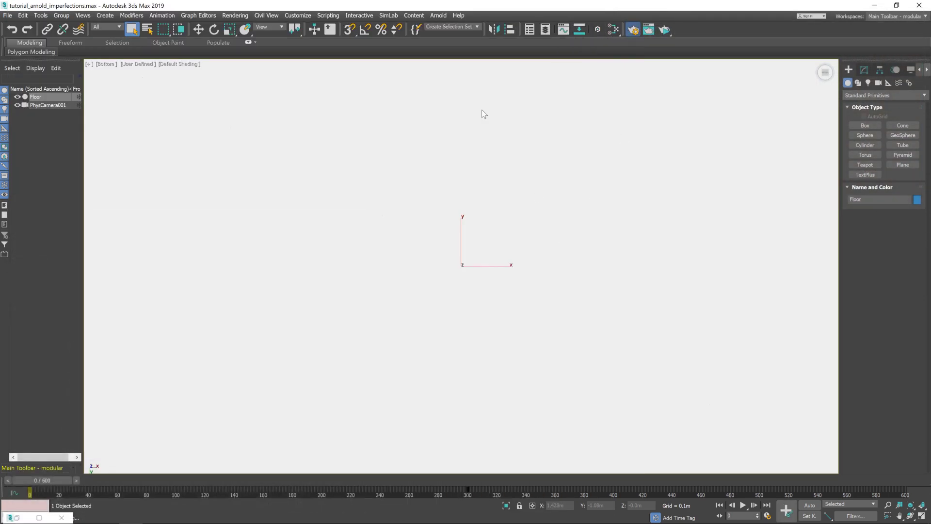
Render a 1920x1080 image in Production Rendering Mode from Render Setup
click(633, 30)
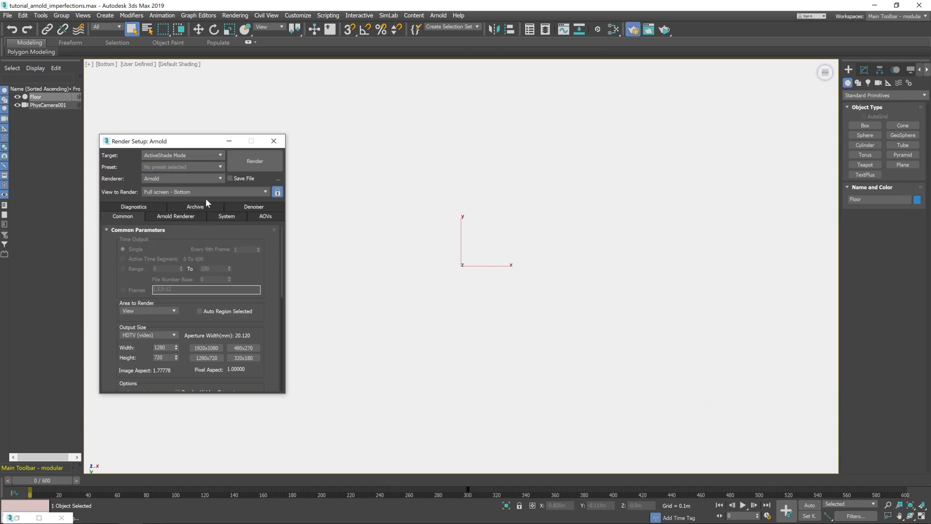
click(216, 350)
click(208, 358)
click(175, 155)
click(173, 165)
click(253, 158)
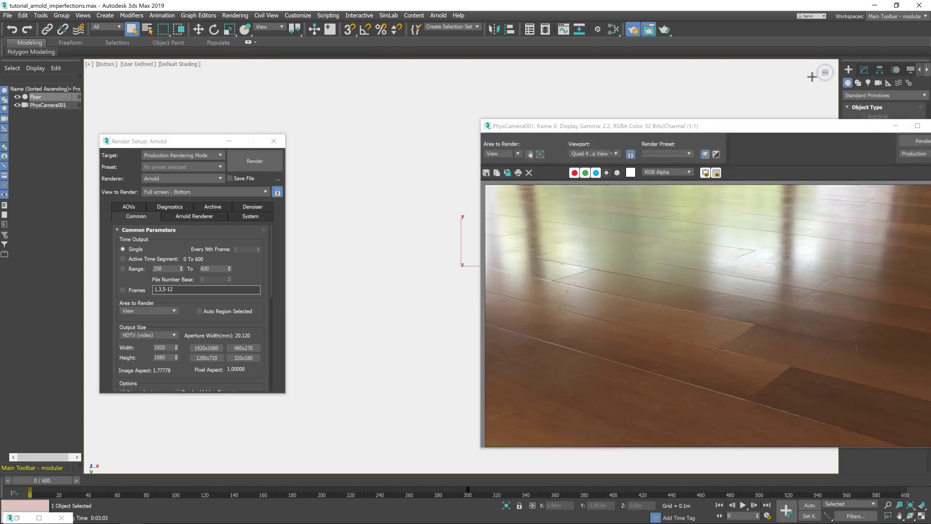
Move the 1920x1080 render window of the scratched wood floor to the screen centre
drag(770, 126, 513, 77)
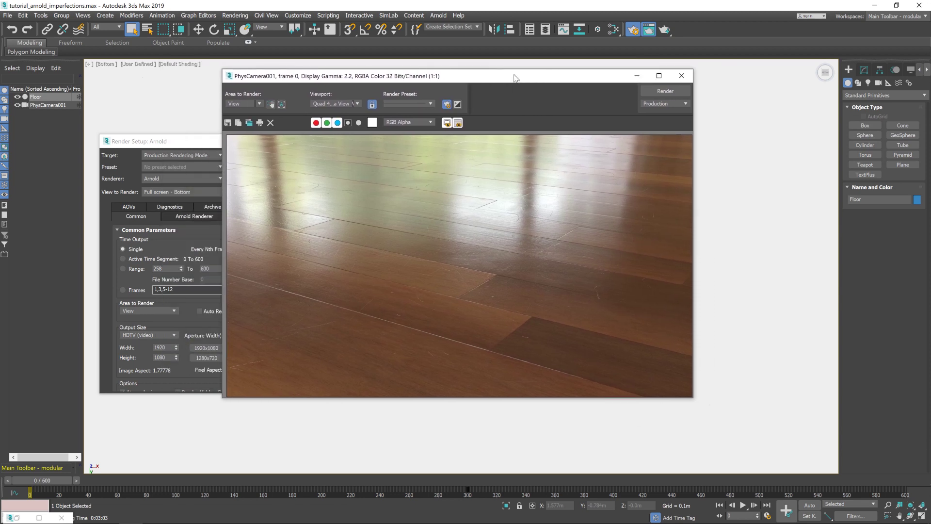